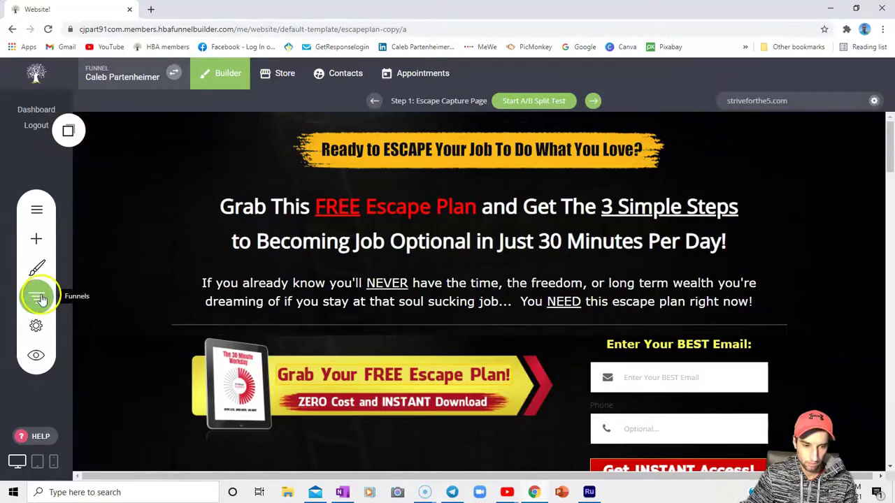
Step: From the Funnels panel, add a new Page step to the funnel to reach the template library
{"action": "left_click", "coordinate": [41, 299]}
{"action": "scroll", "coordinate": [288, 256], "scroll_direction": "down", "scroll_amount": 3}
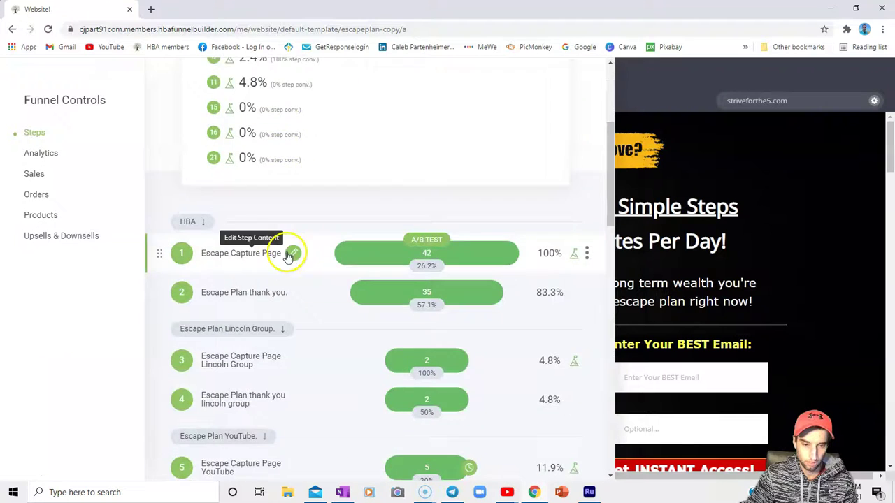
{"action": "scroll", "coordinate": [288, 256], "scroll_direction": "down", "scroll_amount": 15}
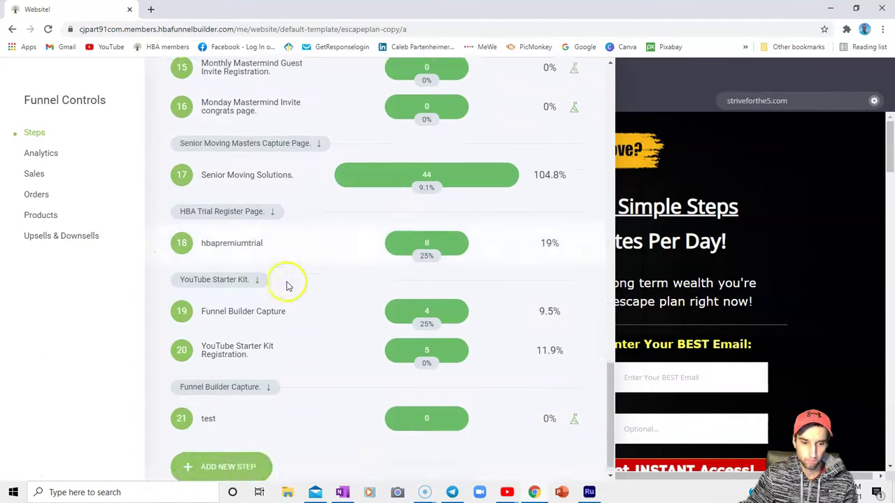
{"action": "left_click", "coordinate": [219, 453]}
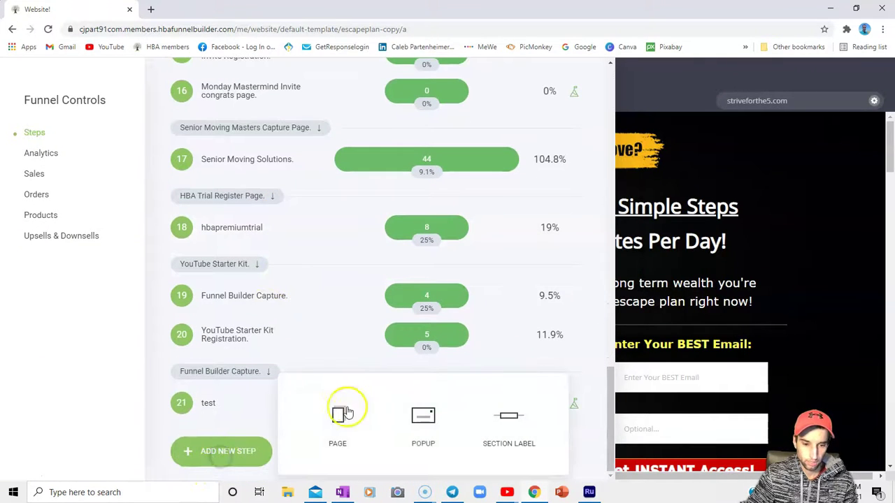
{"action": "left_click", "coordinate": [338, 420]}
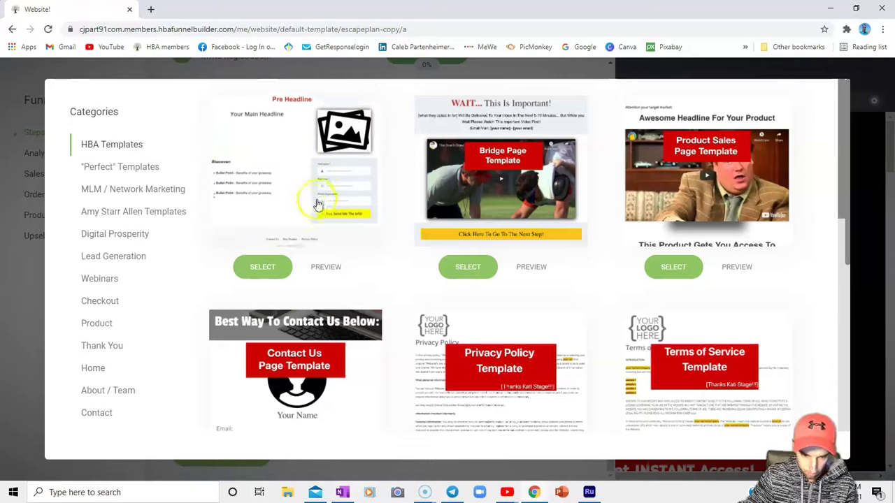
{"action": "left_click", "coordinate": [322, 267]}
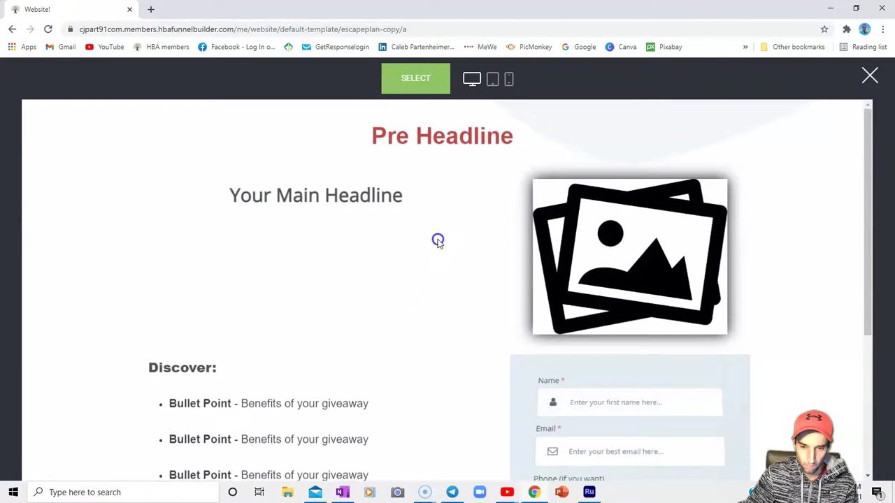
{"action": "scroll", "coordinate": [394, 263], "scroll_direction": "down", "scroll_amount": 2}
{"action": "scroll", "coordinate": [388, 274], "scroll_direction": "up", "scroll_amount": 2}
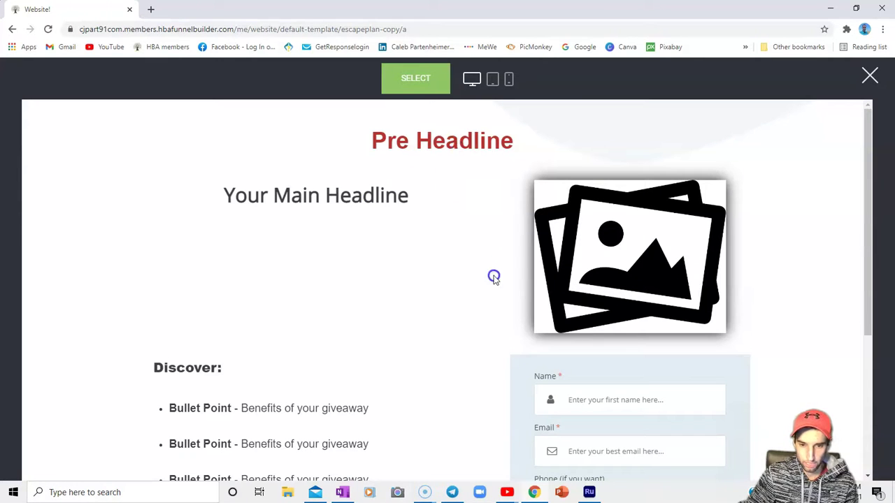
{"action": "scroll", "coordinate": [451, 262], "scroll_direction": "down", "scroll_amount": 1}
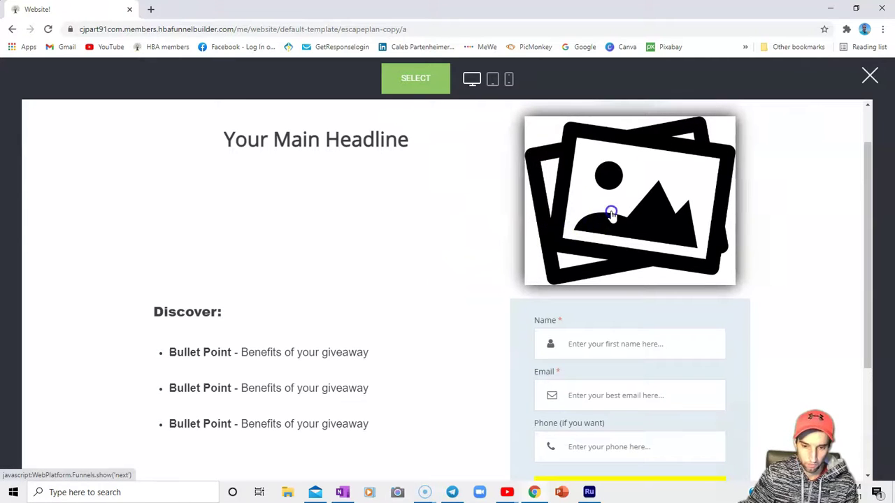
{"action": "scroll", "coordinate": [611, 213], "scroll_direction": "down", "scroll_amount": 2}
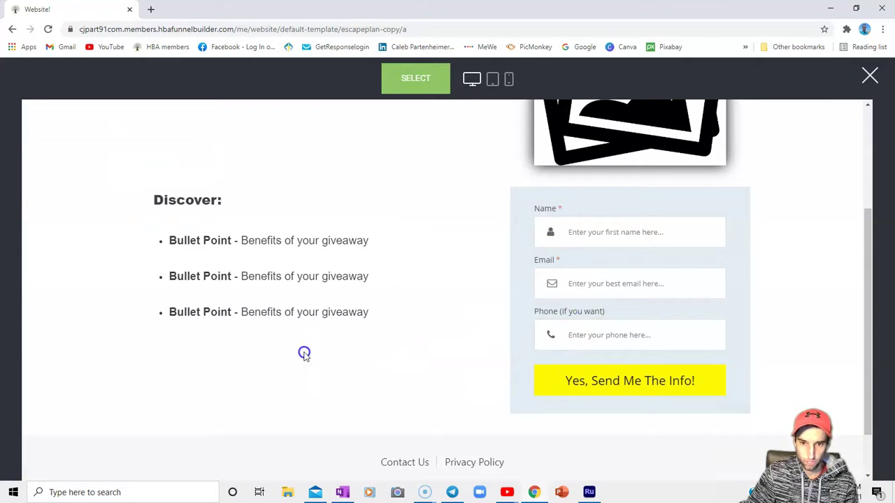
{"action": "scroll", "coordinate": [443, 286], "scroll_direction": "down", "scroll_amount": 1}
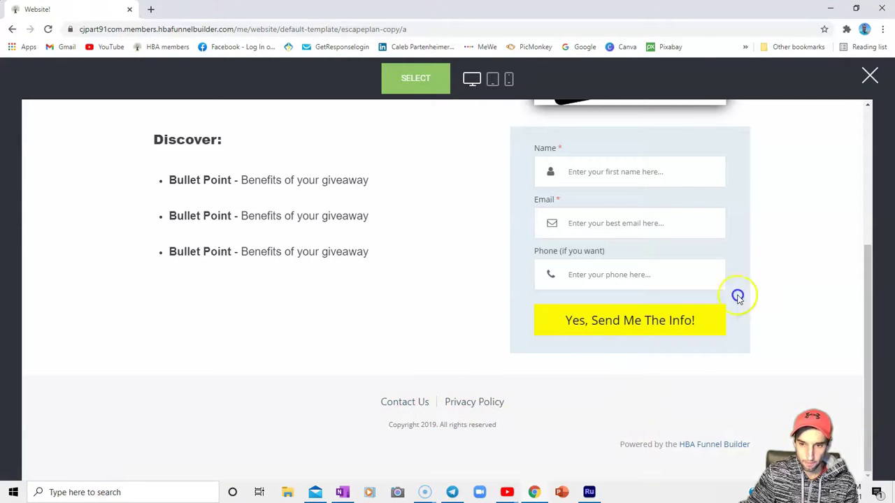
{"action": "scroll", "coordinate": [743, 231], "scroll_direction": "up", "scroll_amount": 3}
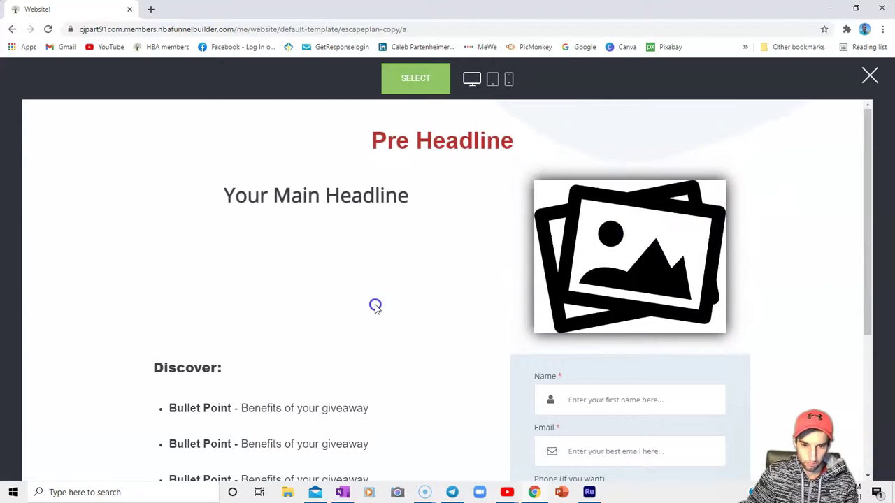
{"action": "left_click", "coordinate": [871, 77]}
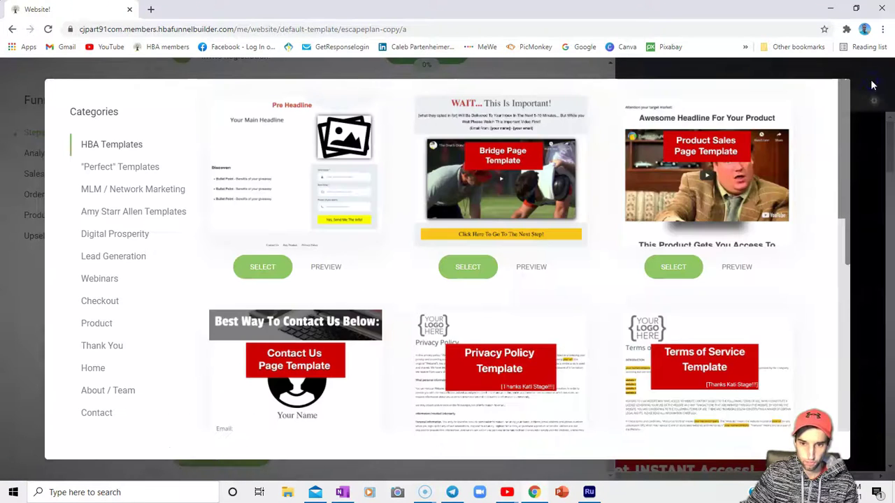
Step: Show the "Perfect" Templates category, then preview the Perfect Handshake template and close it
{"action": "left_click", "coordinate": [130, 172]}
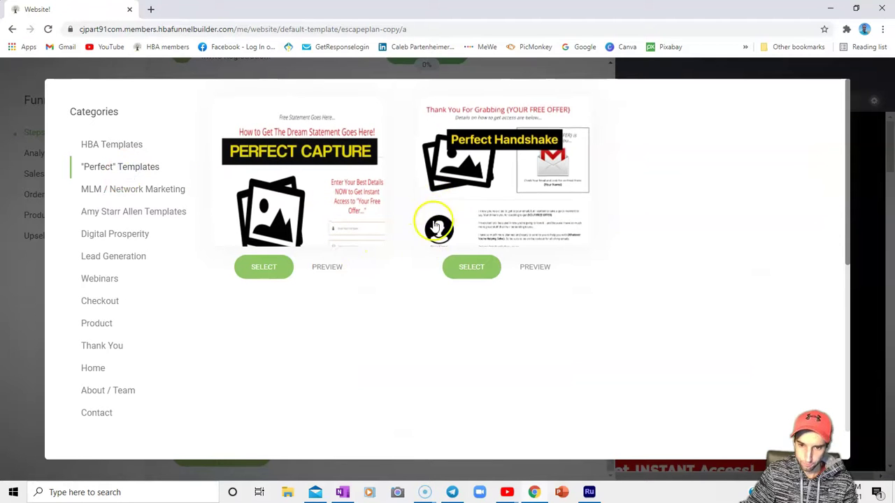
{"action": "left_click", "coordinate": [533, 270]}
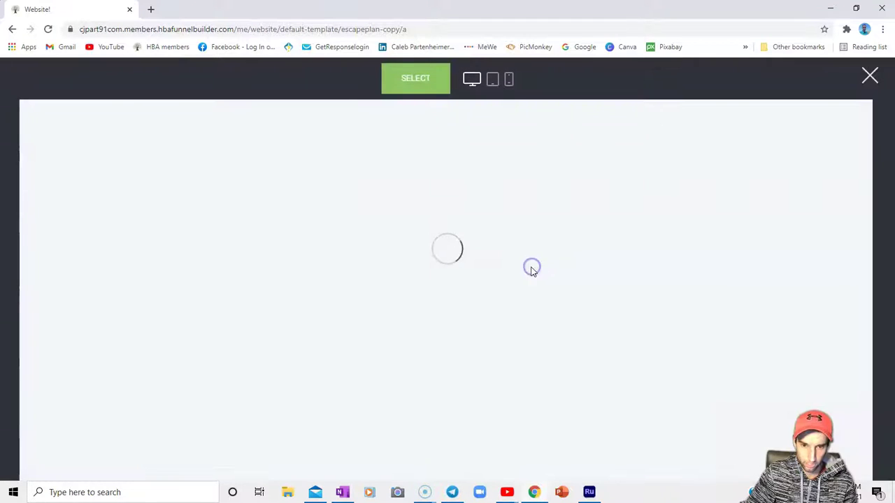
{"action": "scroll", "coordinate": [371, 265], "scroll_direction": "down", "scroll_amount": 4}
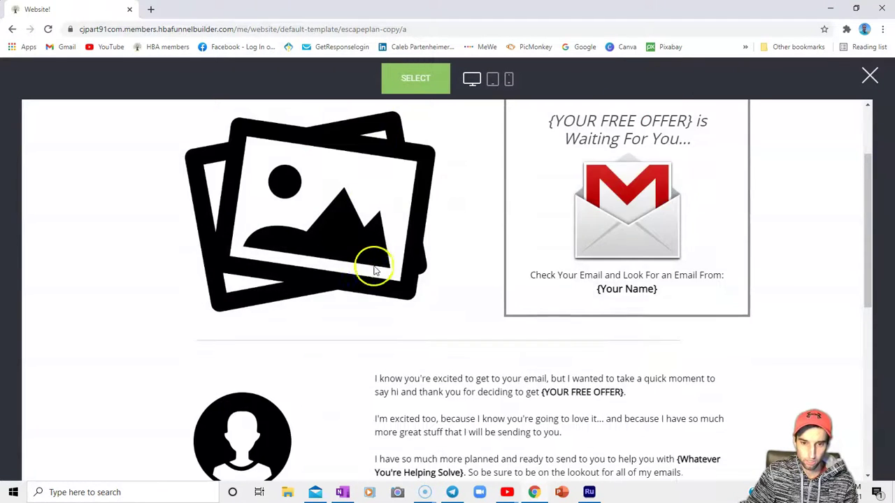
{"action": "scroll", "coordinate": [387, 278], "scroll_direction": "up", "scroll_amount": 3}
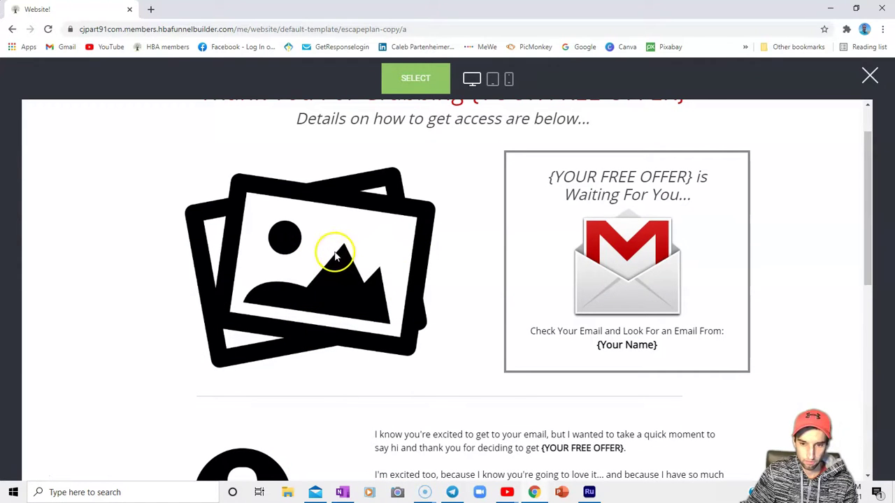
{"action": "scroll", "coordinate": [393, 219], "scroll_direction": "down", "scroll_amount": 4}
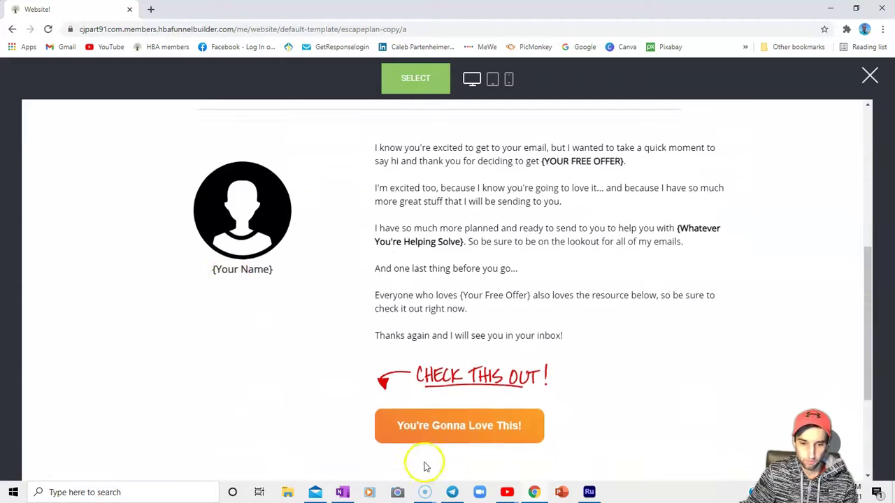
{"action": "scroll", "coordinate": [441, 419], "scroll_direction": "down", "scroll_amount": 2}
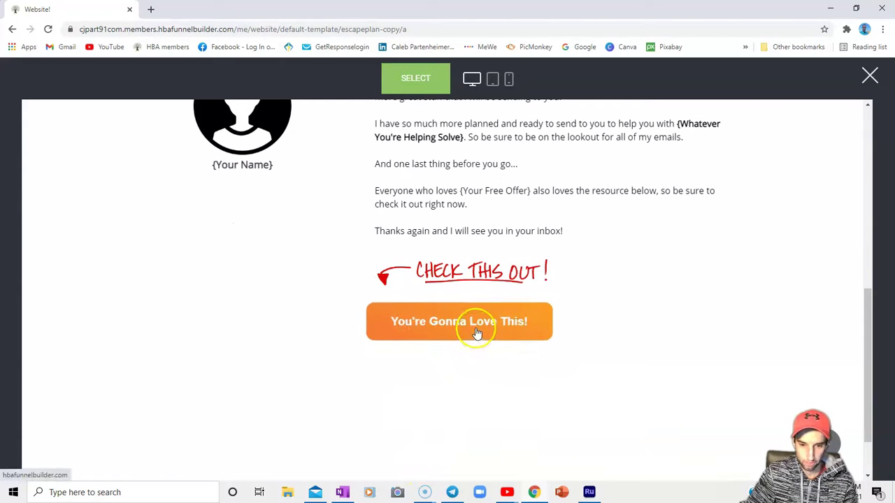
{"action": "scroll", "coordinate": [581, 217], "scroll_direction": "up", "scroll_amount": 6}
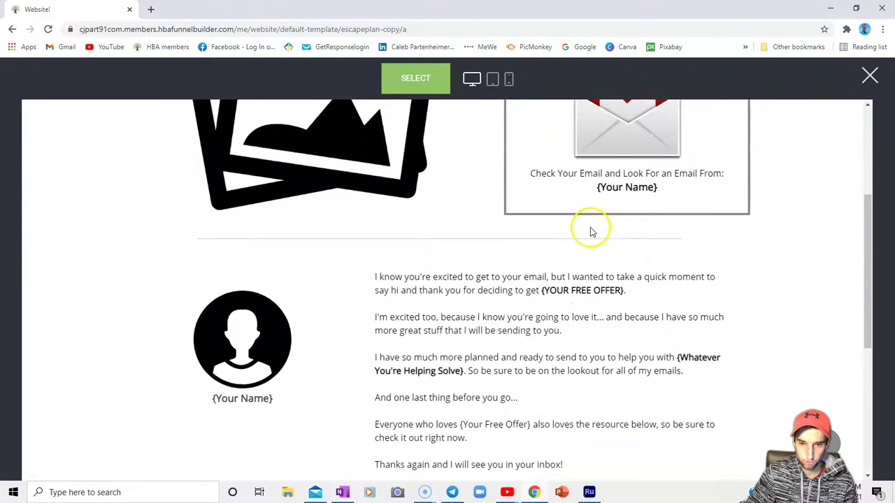
{"action": "left_click", "coordinate": [869, 77]}
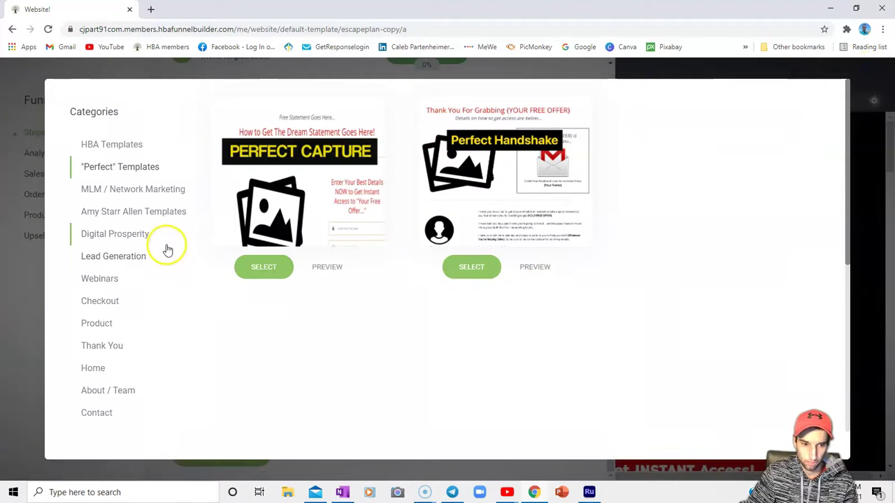
{"action": "left_click", "coordinate": [159, 199]}
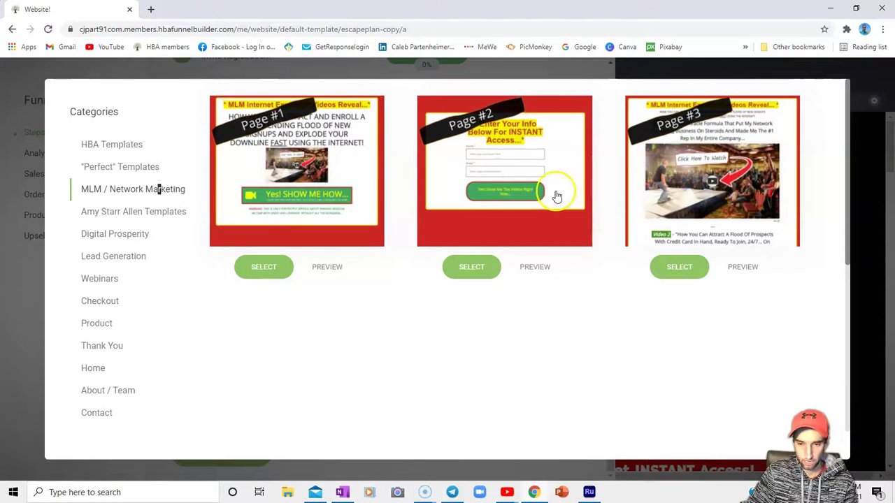
{"action": "left_click", "coordinate": [341, 268]}
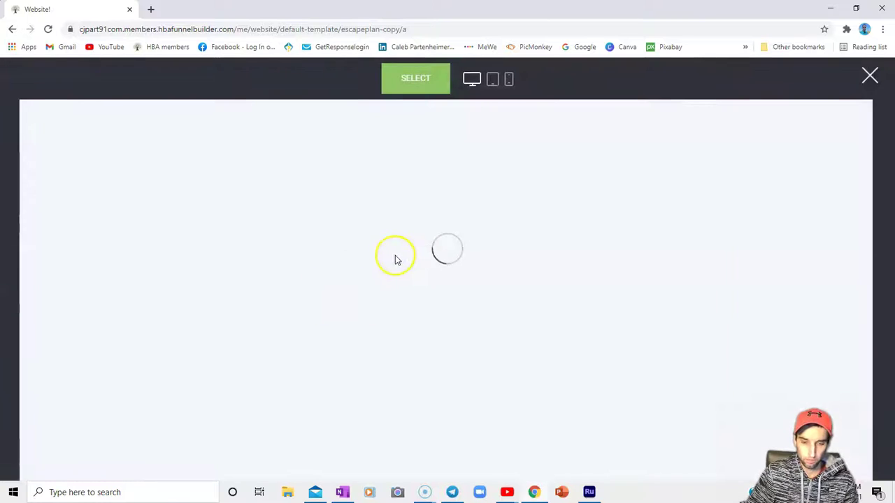
{"action": "scroll", "coordinate": [410, 259], "scroll_direction": "down", "scroll_amount": 2}
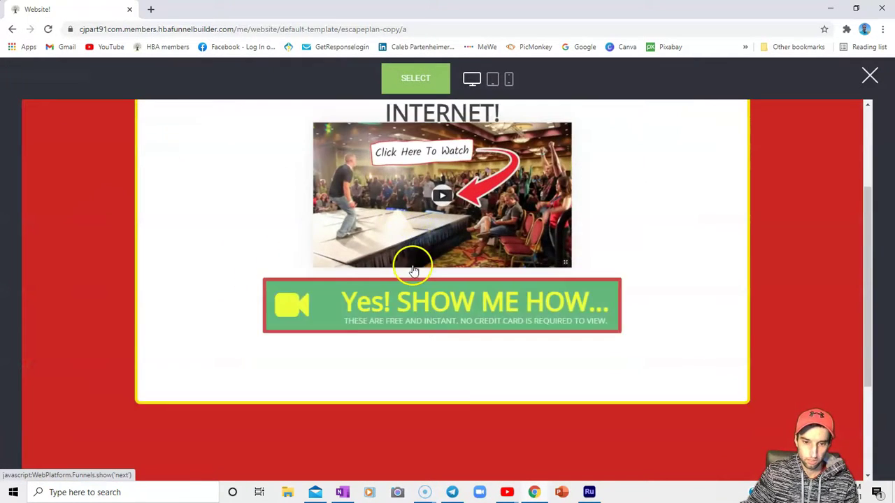
{"action": "scroll", "coordinate": [462, 340], "scroll_direction": "up", "scroll_amount": 1}
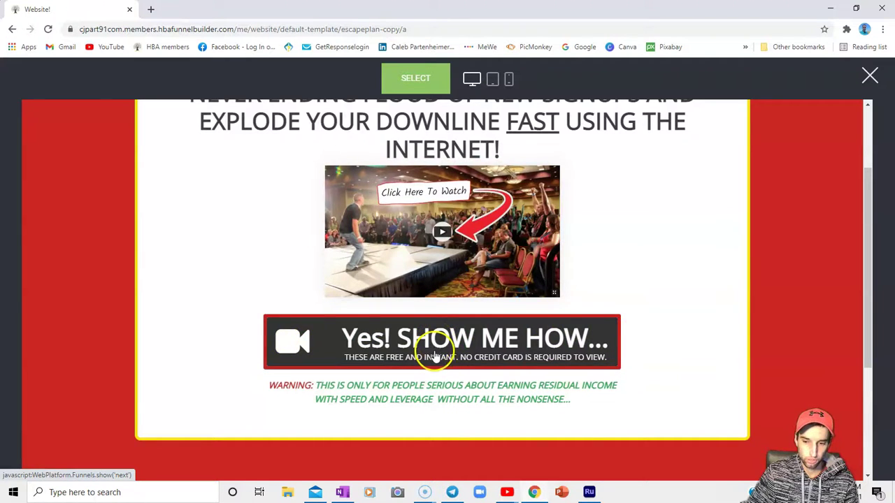
{"action": "scroll", "coordinate": [439, 355], "scroll_direction": "down", "scroll_amount": 3}
{"action": "scroll", "coordinate": [439, 355], "scroll_direction": "up", "scroll_amount": 6}
{"action": "left_click", "coordinate": [871, 78]}
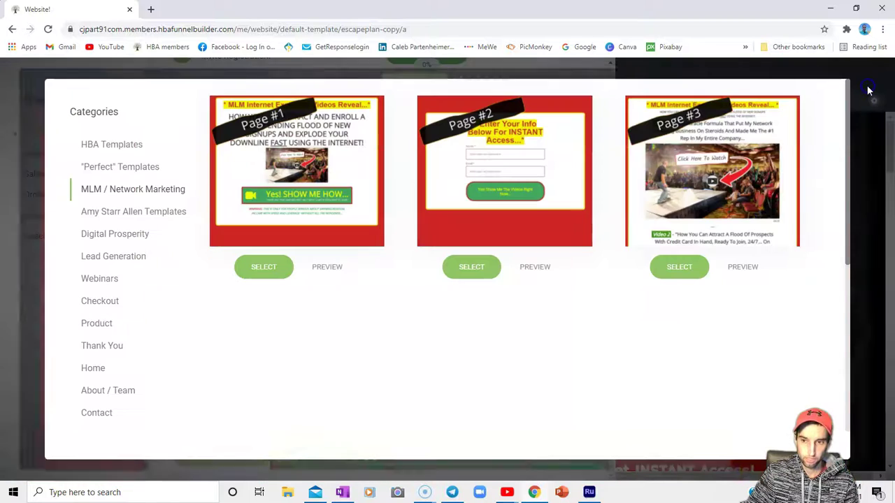
{"action": "left_click", "coordinate": [536, 272]}
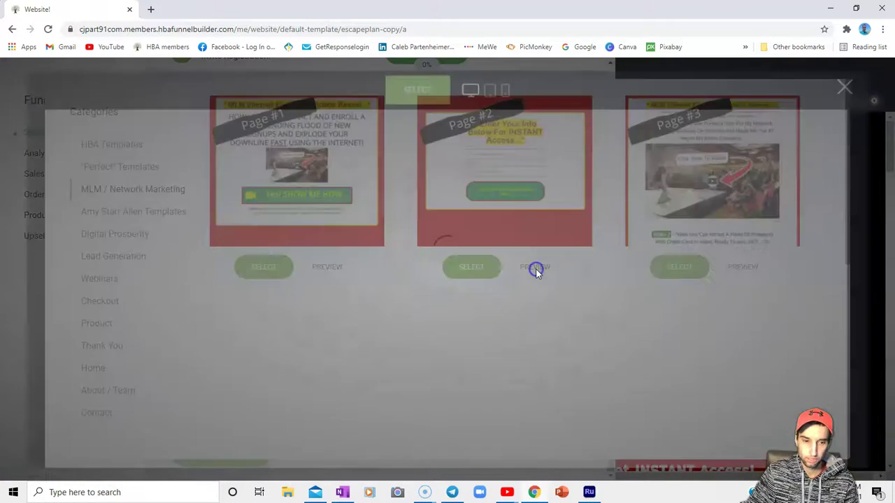
{"action": "left_click", "coordinate": [868, 75]}
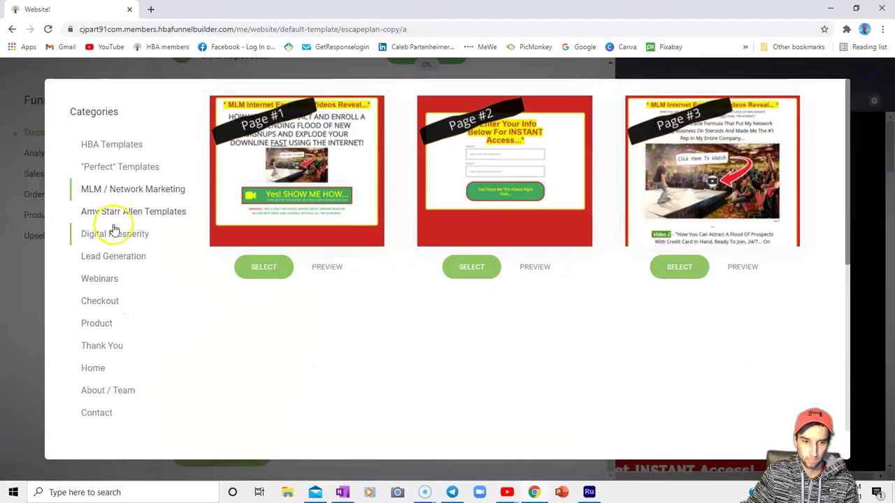
Step: Show the template category with the Survey, Links and Webinar Registration pages
{"action": "left_click", "coordinate": [133, 213]}
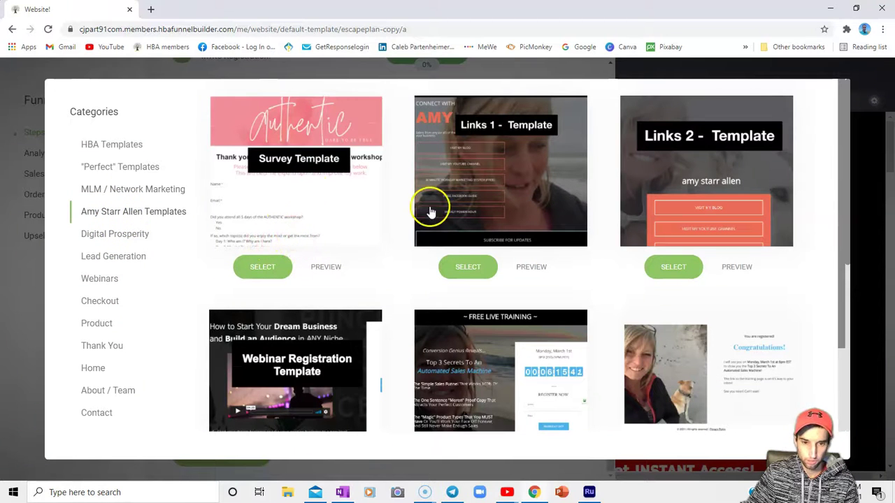
{"action": "scroll", "coordinate": [327, 242], "scroll_direction": "down", "scroll_amount": 1}
{"action": "scroll", "coordinate": [419, 200], "scroll_direction": "up", "scroll_amount": 1}
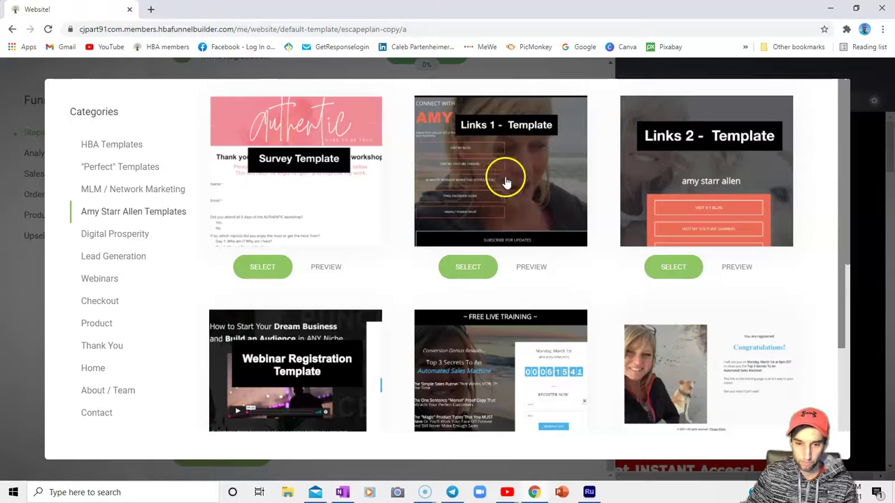
Step: Preview the Links 1 template and scroll through its page
{"action": "left_click", "coordinate": [536, 268]}
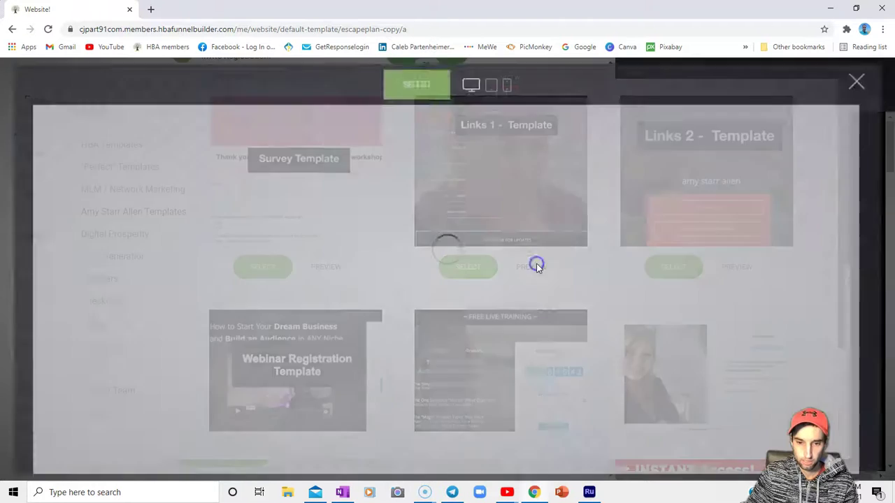
{"action": "scroll", "coordinate": [451, 246], "scroll_direction": "down", "scroll_amount": 3}
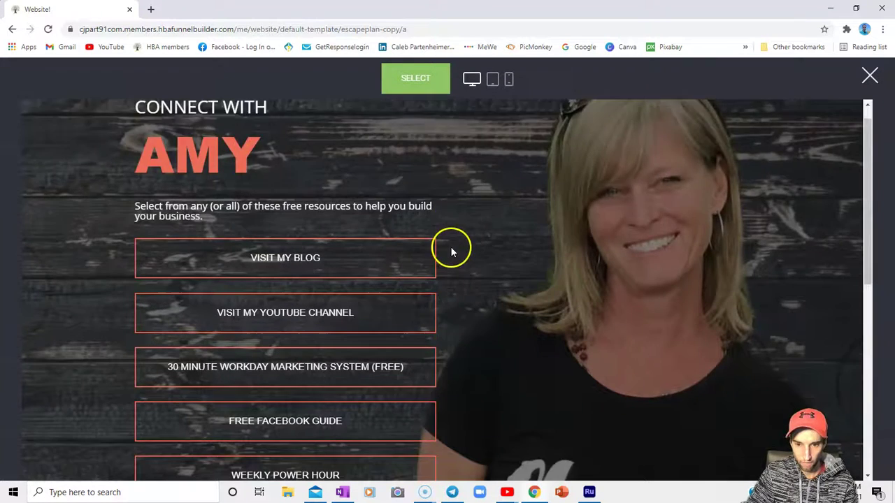
{"action": "scroll", "coordinate": [451, 255], "scroll_direction": "up", "scroll_amount": 1}
{"action": "scroll", "coordinate": [451, 260], "scroll_direction": "up", "scroll_amount": 2}
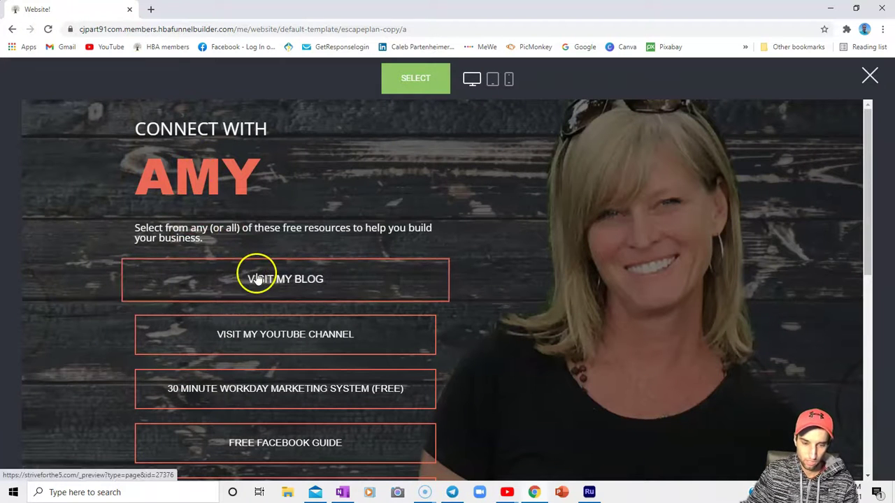
{"action": "scroll", "coordinate": [254, 324], "scroll_direction": "down", "scroll_amount": 6}
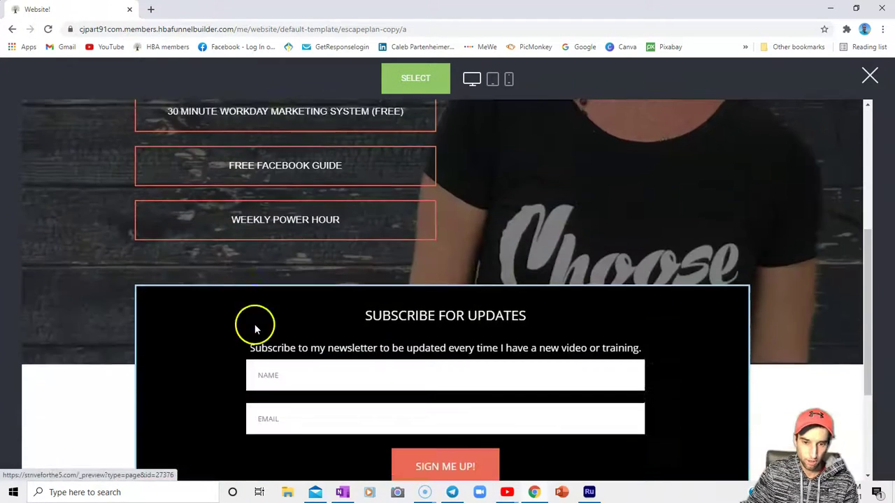
{"action": "scroll", "coordinate": [493, 230], "scroll_direction": "up", "scroll_amount": 6}
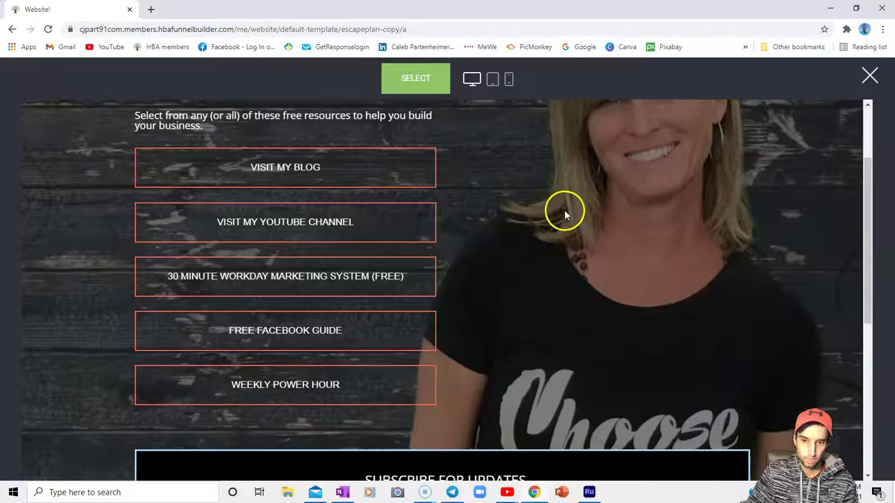
Step: Close the Links 1 preview and scroll down the template gallery
{"action": "left_click", "coordinate": [870, 75]}
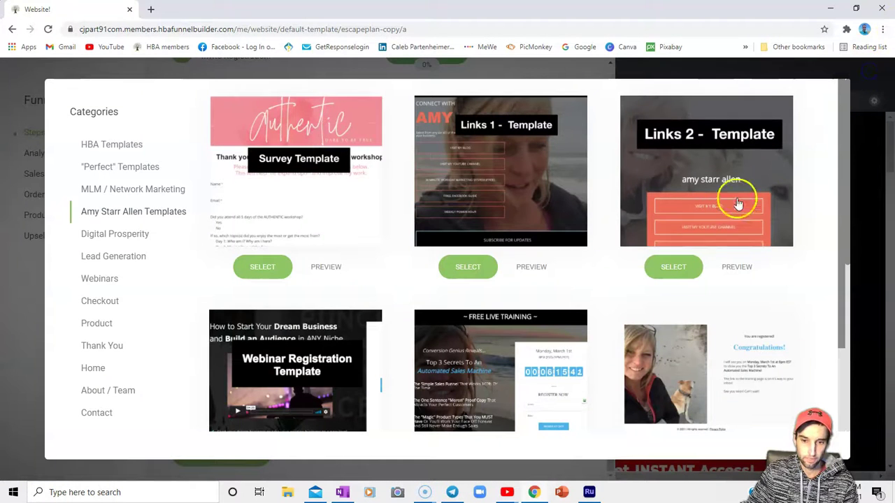
{"action": "scroll", "coordinate": [393, 339], "scroll_direction": "down", "scroll_amount": 1}
{"action": "scroll", "coordinate": [393, 339], "scroll_direction": "down", "scroll_amount": 1}
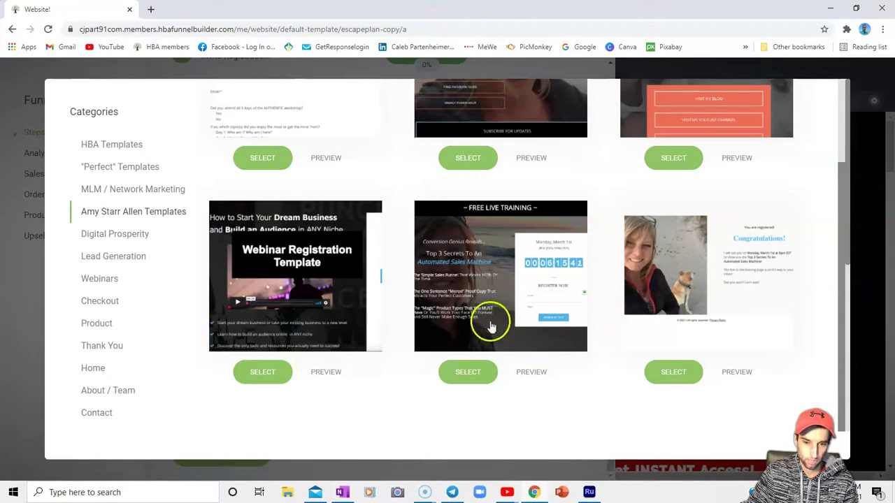
Step: Preview the Webinar Registration template and scroll through its signup page
{"action": "left_click", "coordinate": [336, 373]}
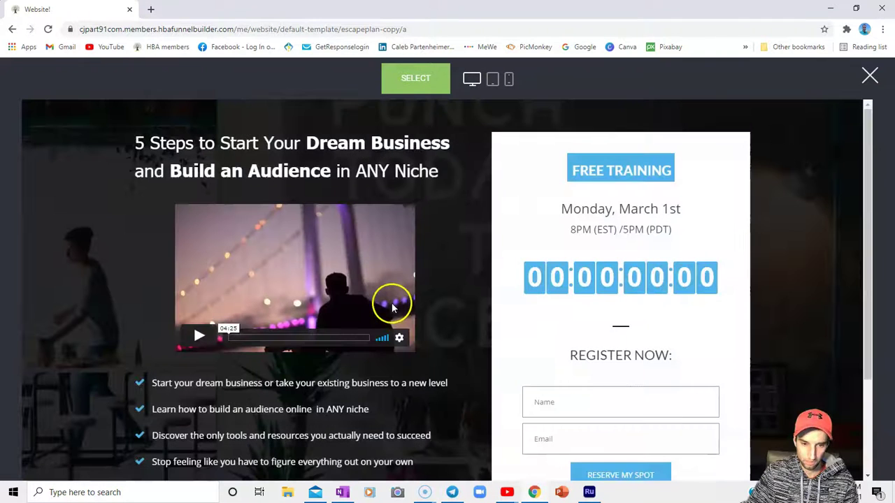
{"action": "scroll", "coordinate": [367, 300], "scroll_direction": "down", "scroll_amount": 1}
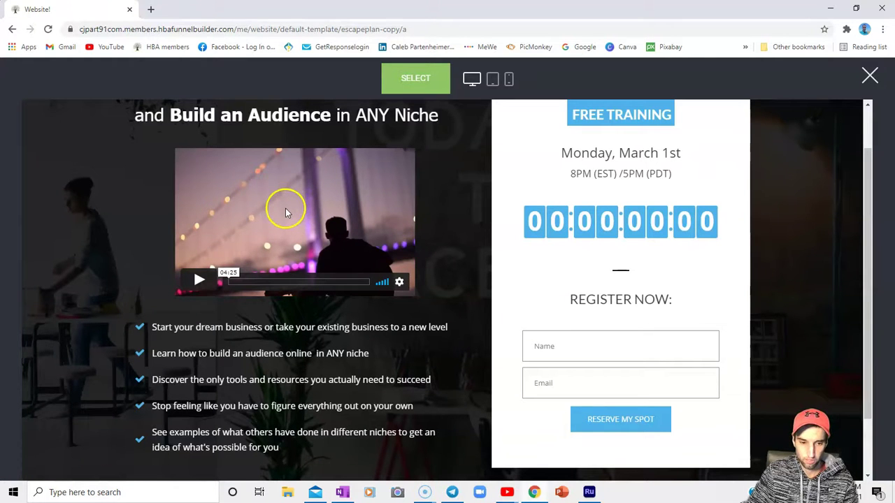
{"action": "scroll", "coordinate": [275, 215], "scroll_direction": "down", "scroll_amount": 1}
{"action": "scroll", "coordinate": [275, 215], "scroll_direction": "down", "scroll_amount": 1}
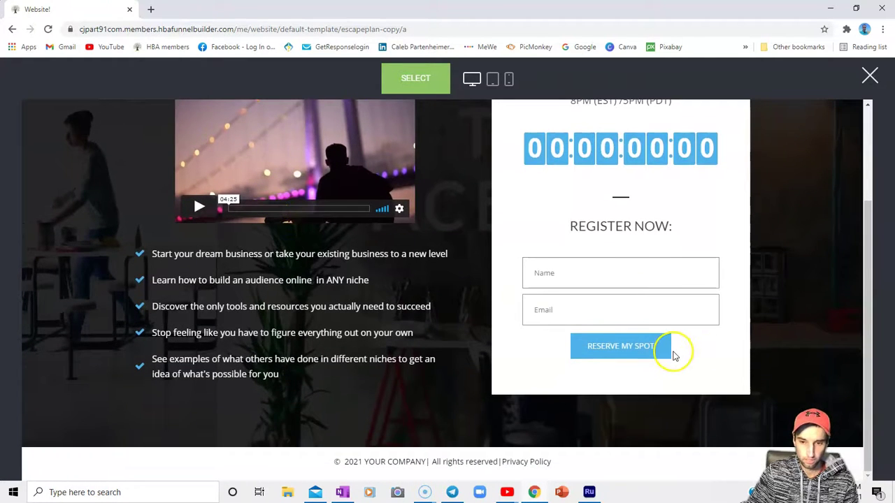
{"action": "scroll", "coordinate": [674, 355], "scroll_direction": "up", "scroll_amount": 3}
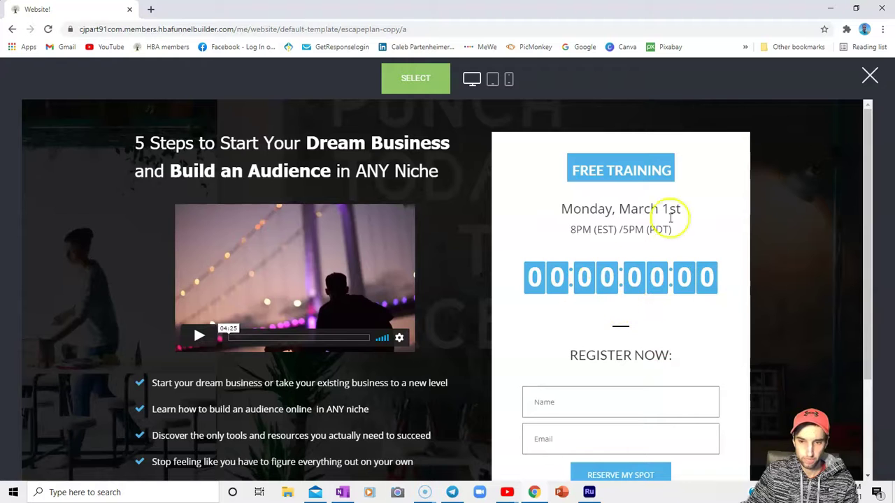
Step: Show the Digital Prosperity templates, then preview the Conversion Genius template and close it
{"action": "left_click", "coordinate": [863, 82]}
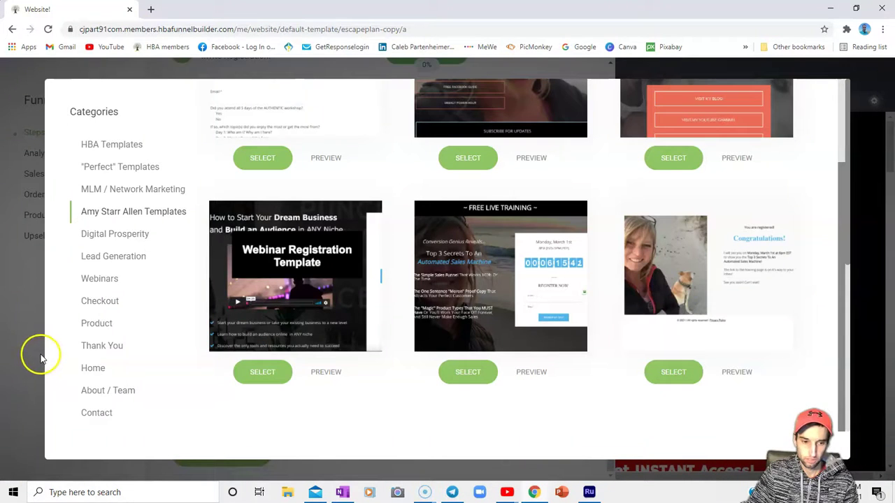
{"action": "left_click", "coordinate": [135, 238]}
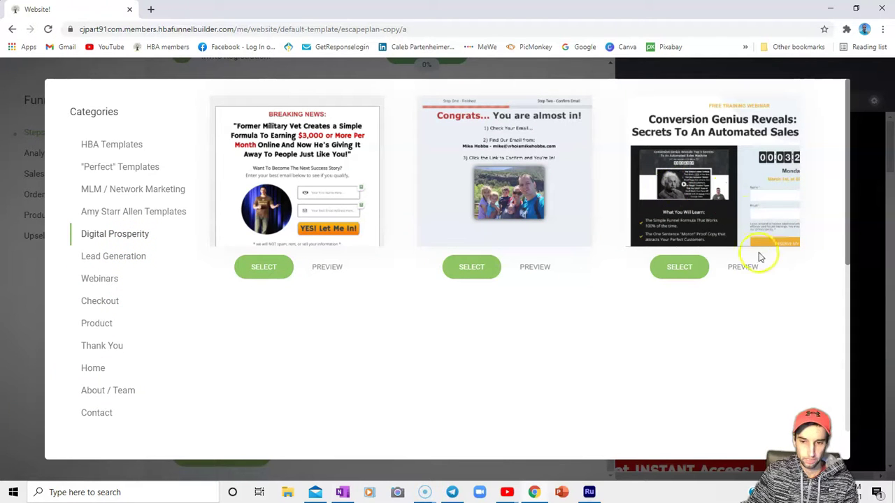
{"action": "left_click", "coordinate": [744, 267]}
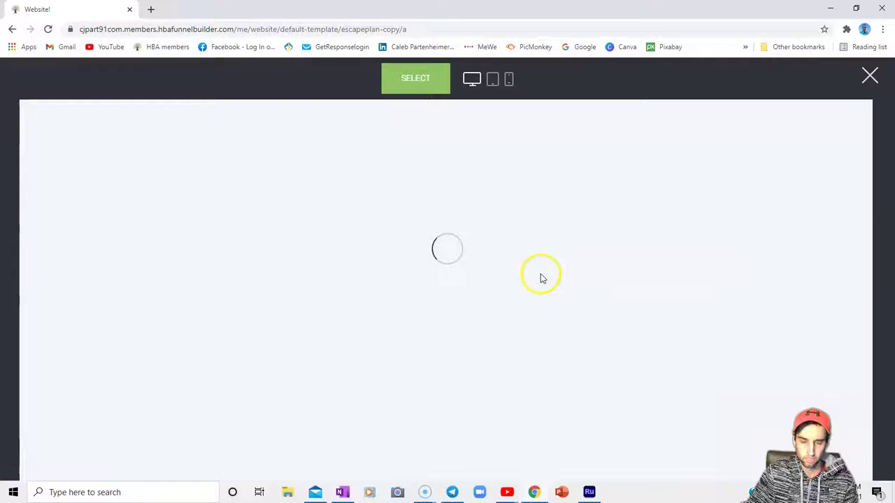
{"action": "scroll", "coordinate": [477, 290], "scroll_direction": "down", "scroll_amount": 2}
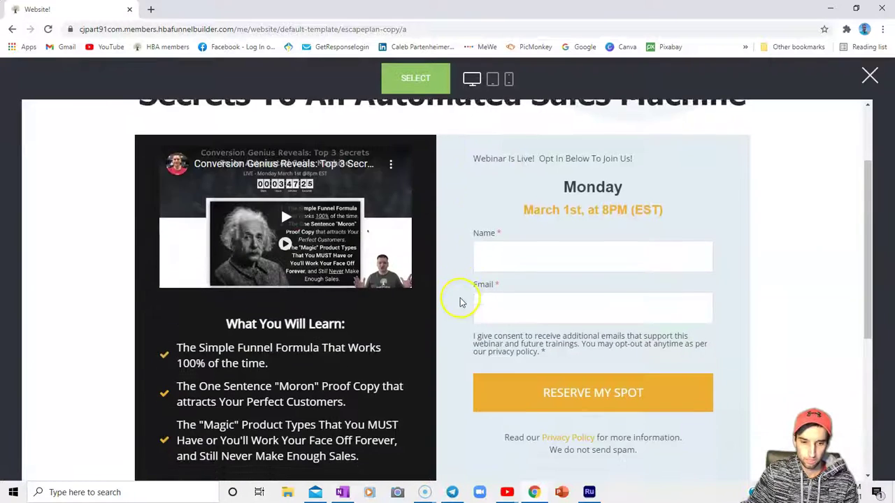
{"action": "scroll", "coordinate": [459, 301], "scroll_direction": "up", "scroll_amount": 1}
{"action": "scroll", "coordinate": [450, 300], "scroll_direction": "down", "scroll_amount": 2}
{"action": "scroll", "coordinate": [450, 299], "scroll_direction": "up", "scroll_amount": 3}
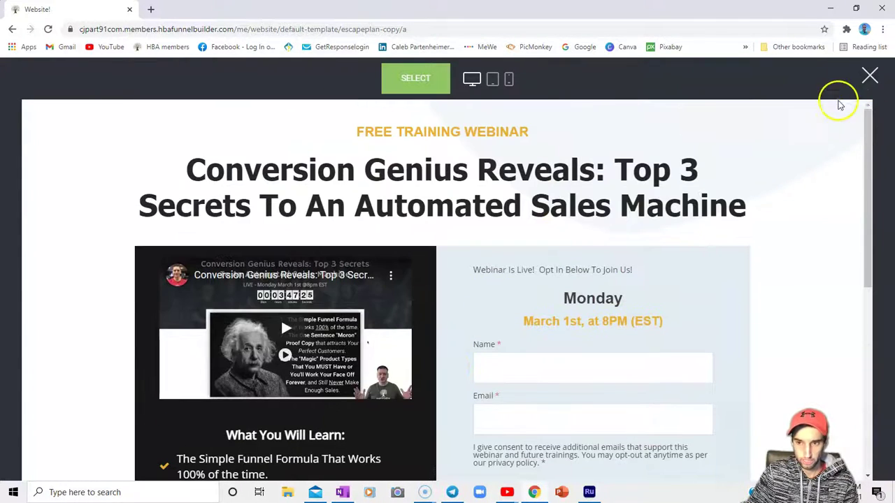
{"action": "left_click", "coordinate": [868, 77]}
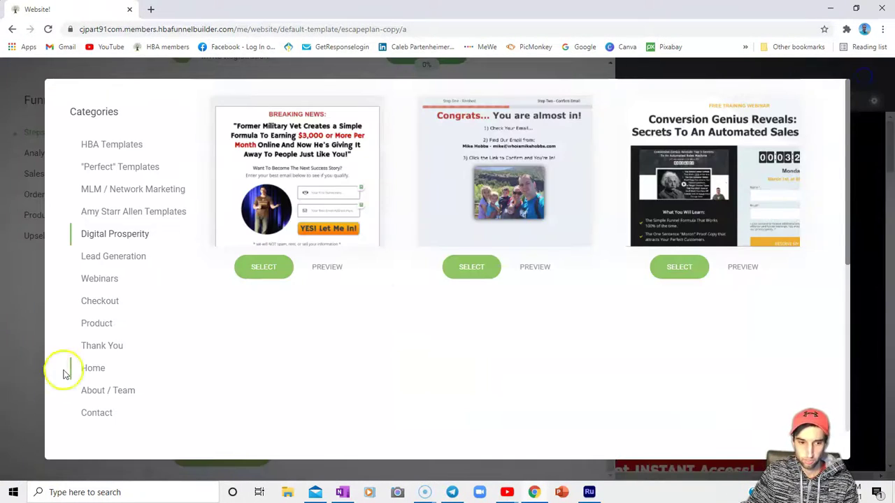
Step: Browse the Lead Generation templates down to the last one, The Deal Headline
{"action": "left_click", "coordinate": [116, 258]}
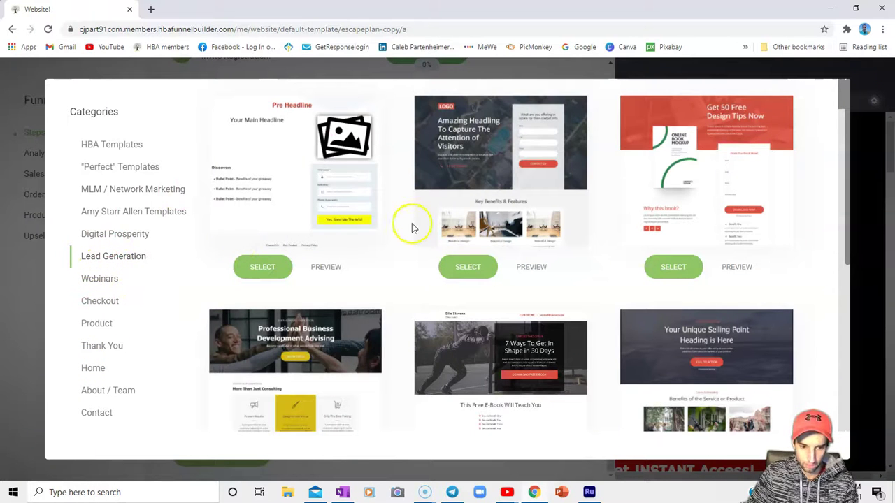
{"action": "scroll", "coordinate": [413, 231], "scroll_direction": "down", "scroll_amount": 6}
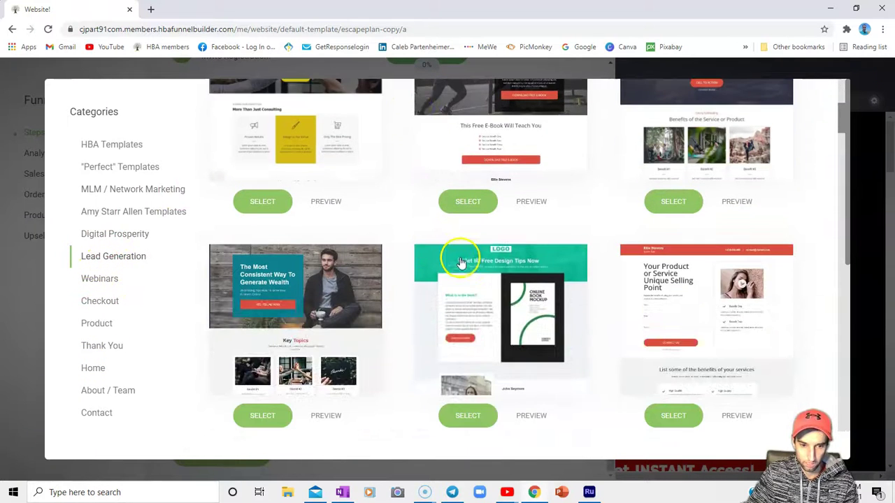
{"action": "scroll", "coordinate": [462, 268], "scroll_direction": "down", "scroll_amount": 5}
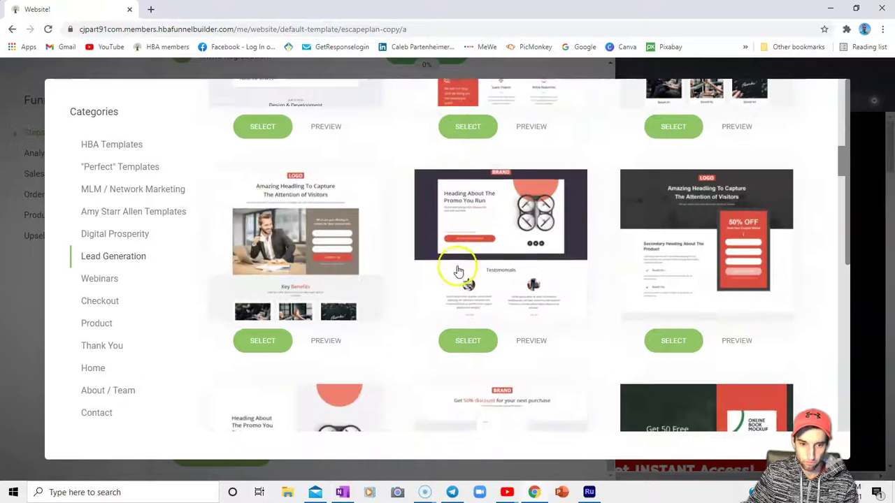
{"action": "scroll", "coordinate": [458, 270], "scroll_direction": "down", "scroll_amount": 4}
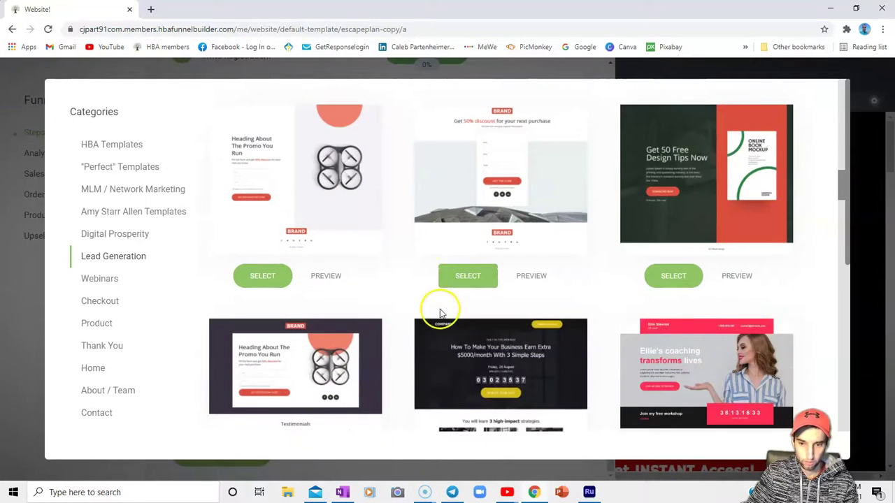
{"action": "scroll", "coordinate": [452, 312], "scroll_direction": "down", "scroll_amount": 2}
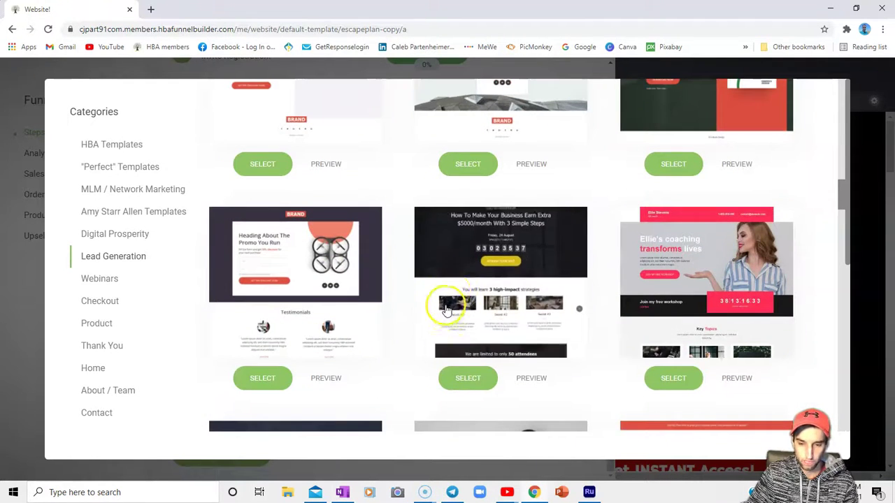
{"action": "scroll", "coordinate": [452, 305], "scroll_direction": "down", "scroll_amount": 4}
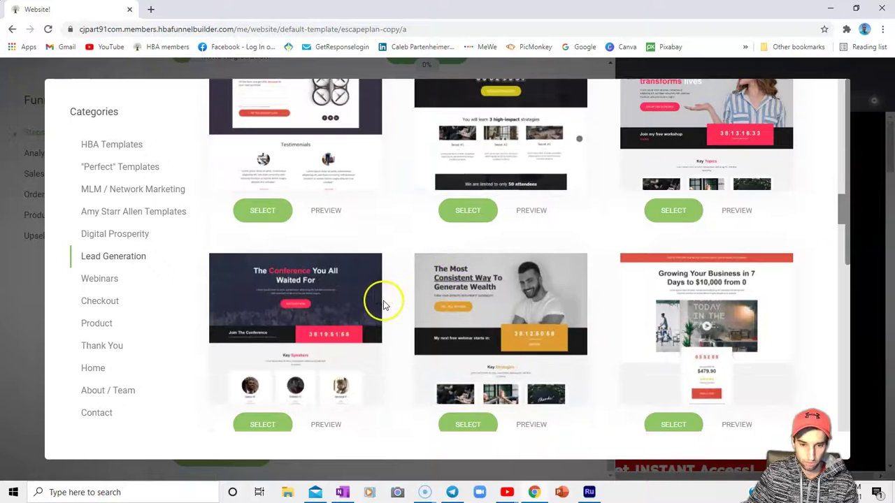
{"action": "scroll", "coordinate": [392, 312], "scroll_direction": "down", "scroll_amount": 5}
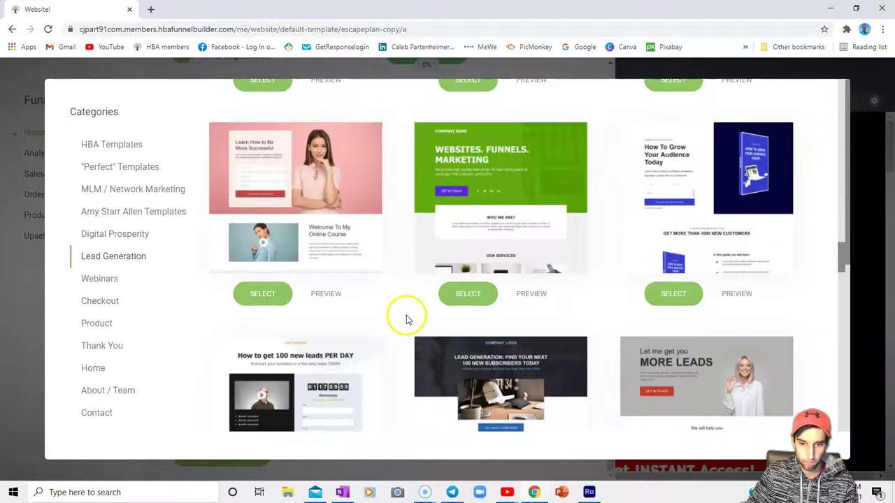
{"action": "scroll", "coordinate": [409, 321], "scroll_direction": "down", "scroll_amount": 1}
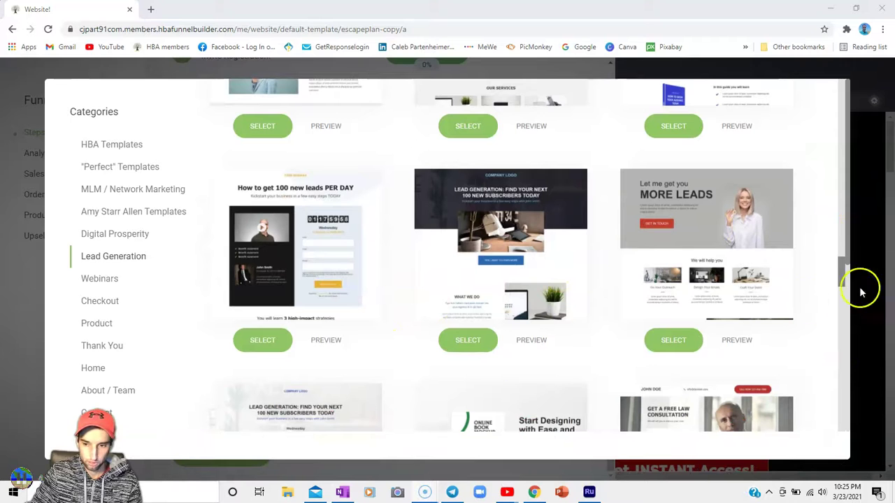
{"action": "left_click_drag", "start_coordinate": [841, 259], "coordinate": [843, 416]}
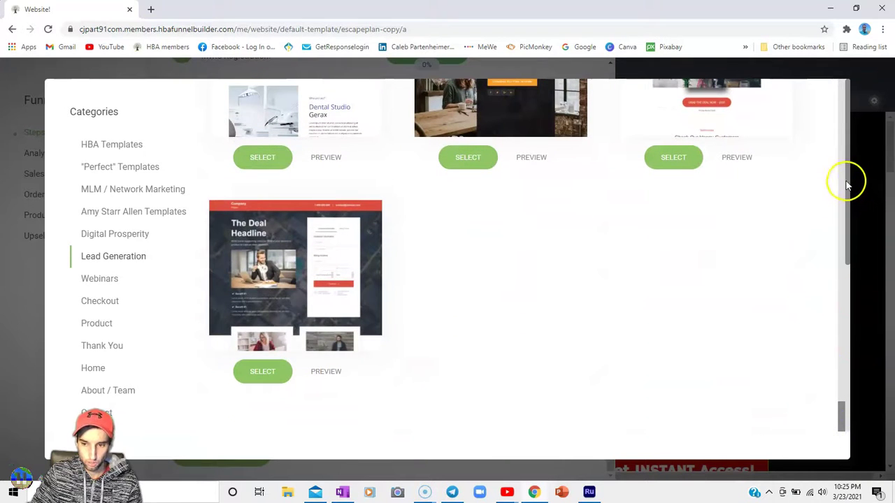
{"action": "left_click_drag", "start_coordinate": [850, 183], "coordinate": [854, 145]}
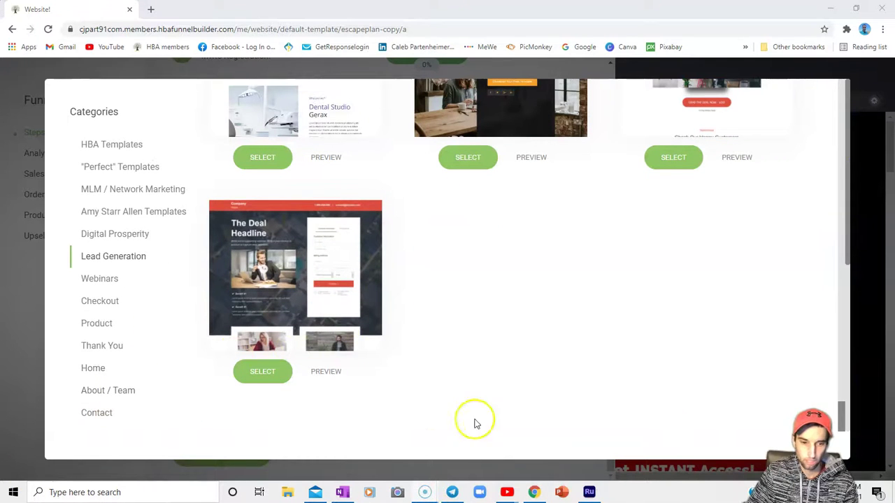
Step: Show the Webinars templates, led by Conversion Genius, and scroll through them
{"action": "left_click", "coordinate": [105, 279]}
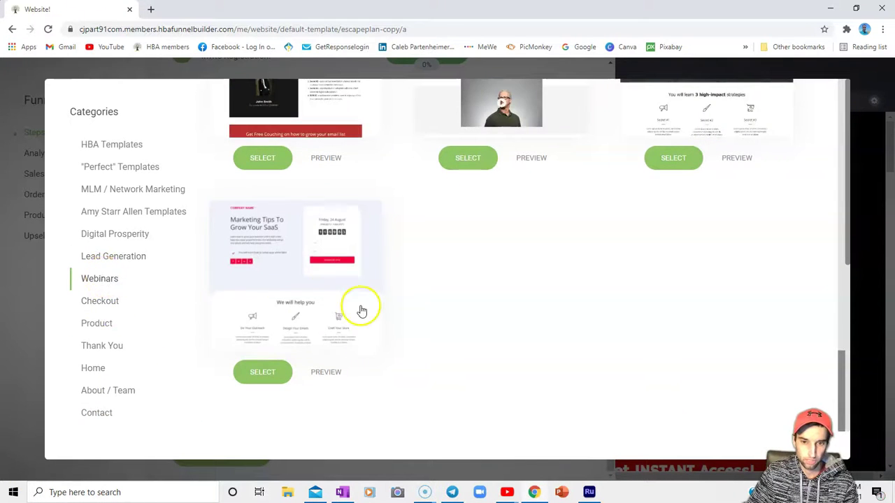
{"action": "scroll", "coordinate": [362, 310], "scroll_direction": "up", "scroll_amount": 5}
{"action": "scroll", "coordinate": [306, 300], "scroll_direction": "down", "scroll_amount": 2}
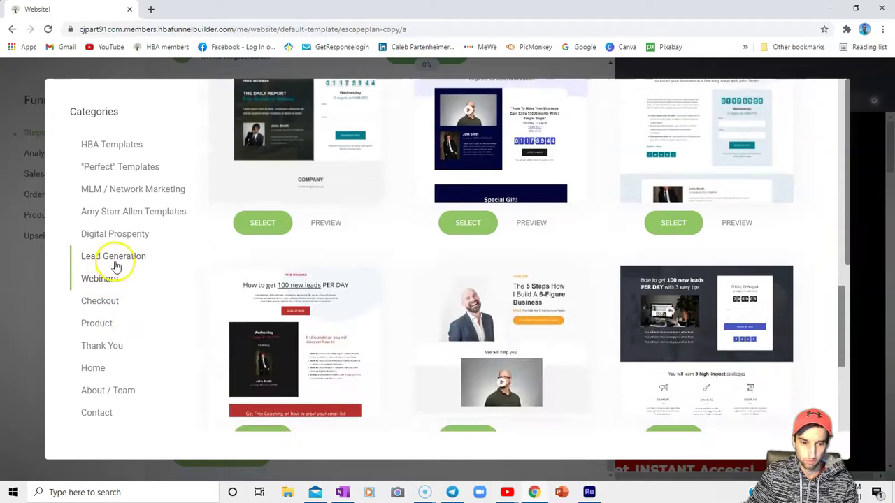
{"action": "left_click", "coordinate": [116, 264]}
{"action": "left_click", "coordinate": [105, 279]}
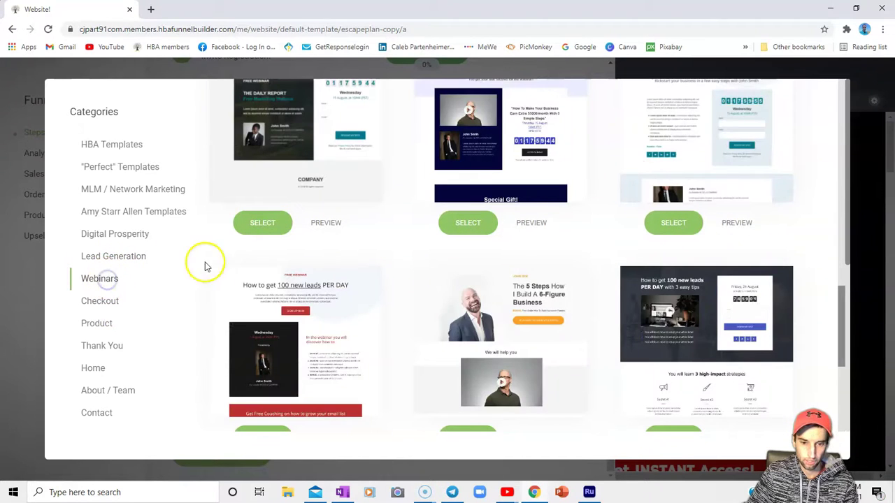
{"action": "scroll", "coordinate": [327, 308], "scroll_direction": "down", "scroll_amount": 5}
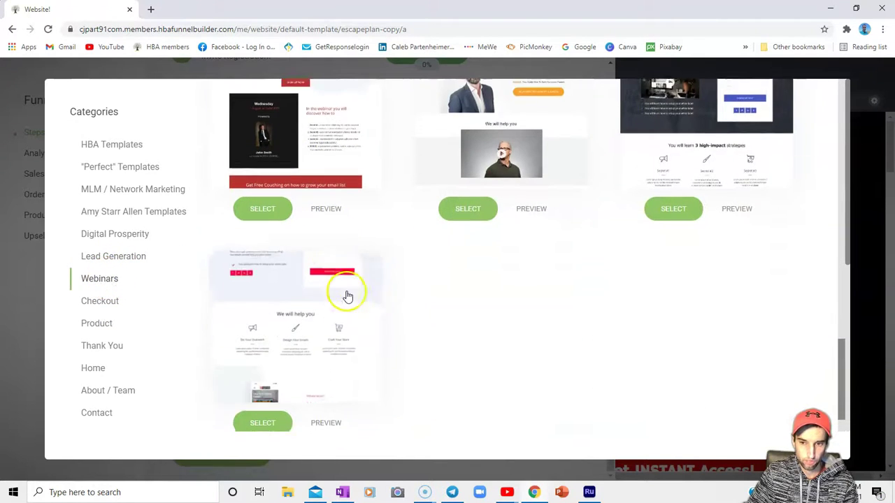
{"action": "scroll", "coordinate": [348, 292], "scroll_direction": "up", "scroll_amount": 5}
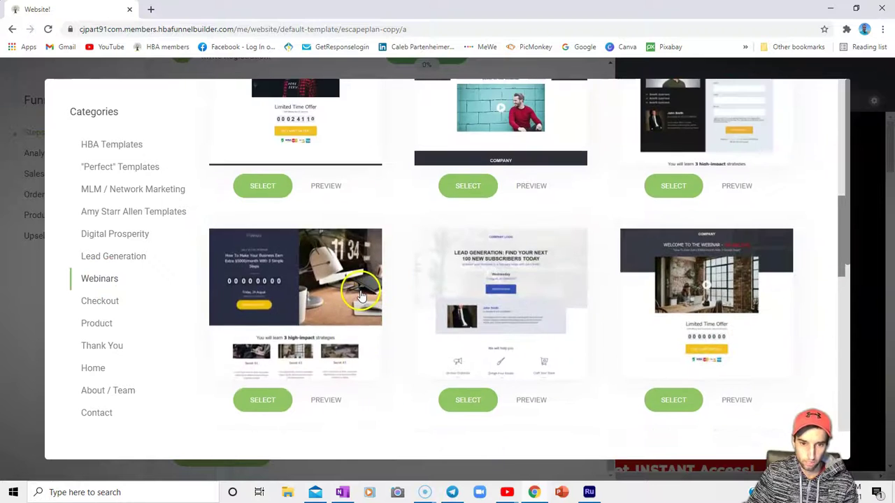
{"action": "scroll", "coordinate": [362, 289], "scroll_direction": "up", "scroll_amount": 5}
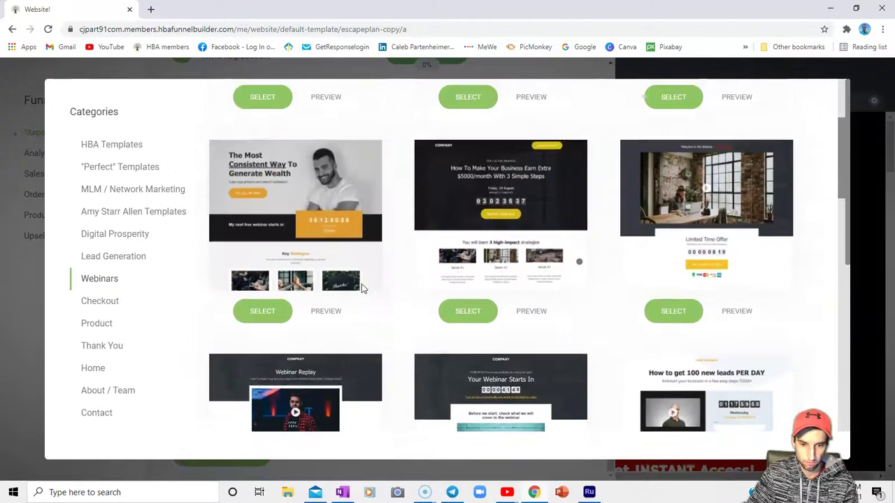
{"action": "scroll", "coordinate": [361, 288], "scroll_direction": "up", "scroll_amount": 1}
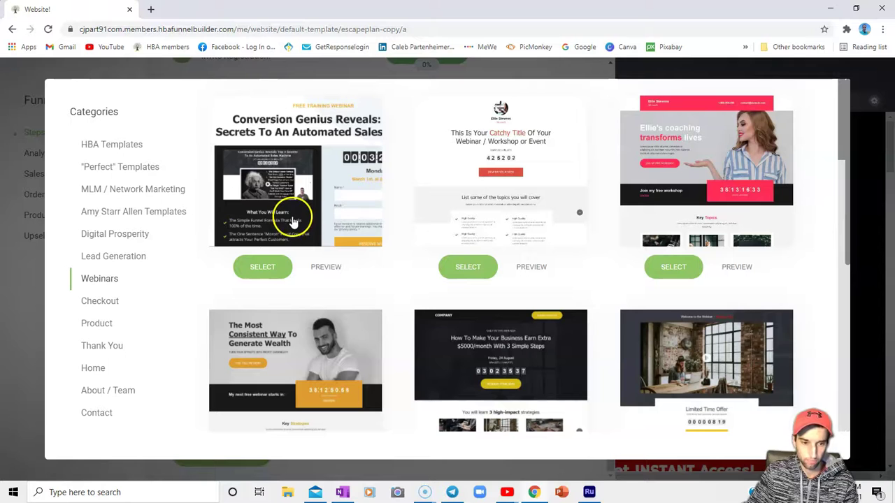
Step: Browse the Checkout templates, such as Checkout Title and Sneakers For You, then return to the top
{"action": "left_click", "coordinate": [101, 305]}
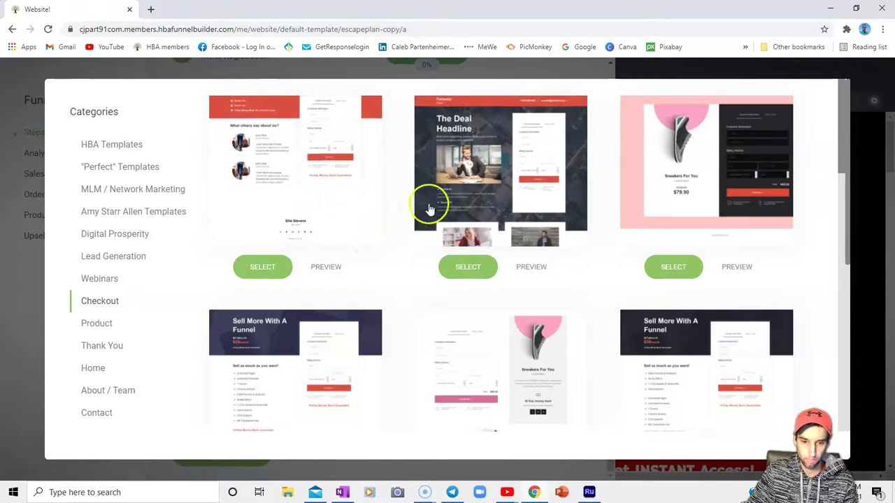
{"action": "scroll", "coordinate": [430, 209], "scroll_direction": "down", "scroll_amount": 4}
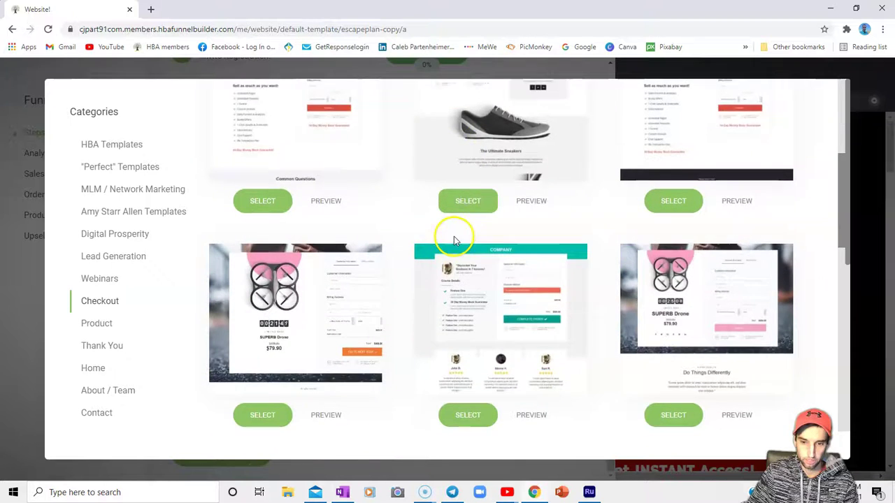
{"action": "scroll", "coordinate": [454, 240], "scroll_direction": "down", "scroll_amount": 3}
{"action": "scroll", "coordinate": [451, 244], "scroll_direction": "down", "scroll_amount": 3}
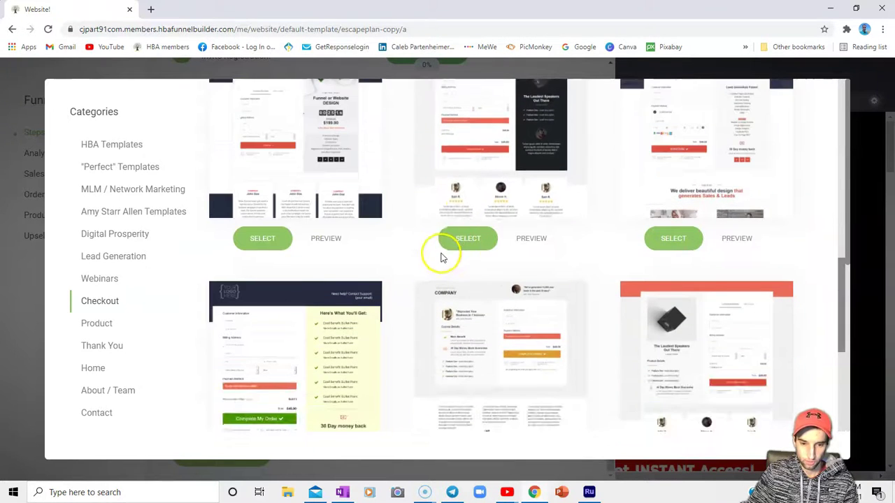
{"action": "scroll", "coordinate": [441, 256], "scroll_direction": "down", "scroll_amount": 3}
{"action": "scroll", "coordinate": [432, 269], "scroll_direction": "down", "scroll_amount": 5}
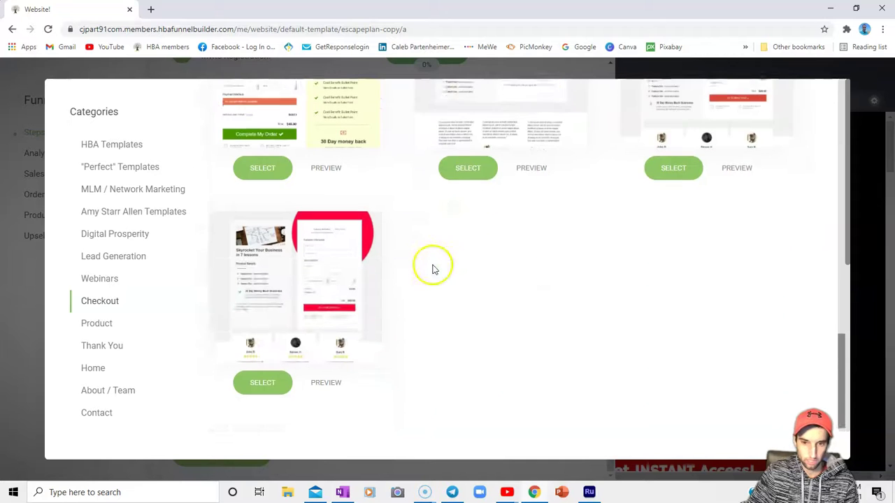
{"action": "scroll", "coordinate": [422, 267], "scroll_direction": "down", "scroll_amount": 2}
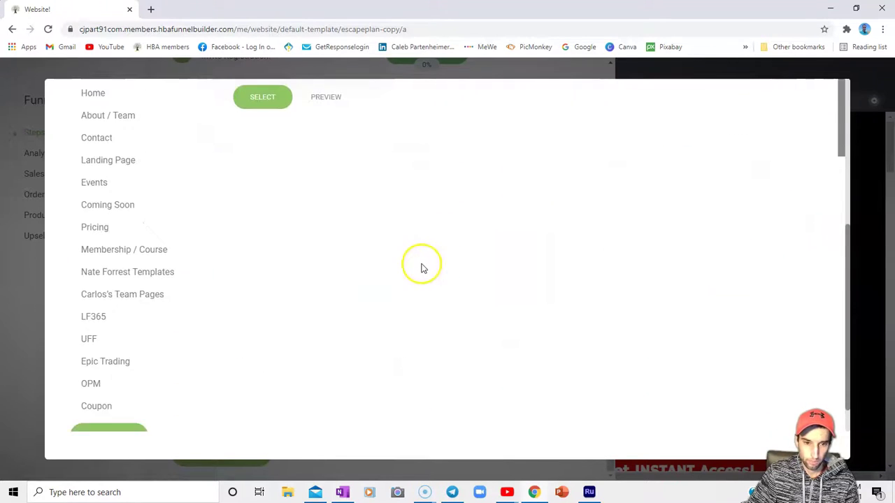
{"action": "scroll", "coordinate": [403, 267], "scroll_direction": "up", "scroll_amount": 5}
{"action": "scroll", "coordinate": [395, 269], "scroll_direction": "up", "scroll_amount": 3}
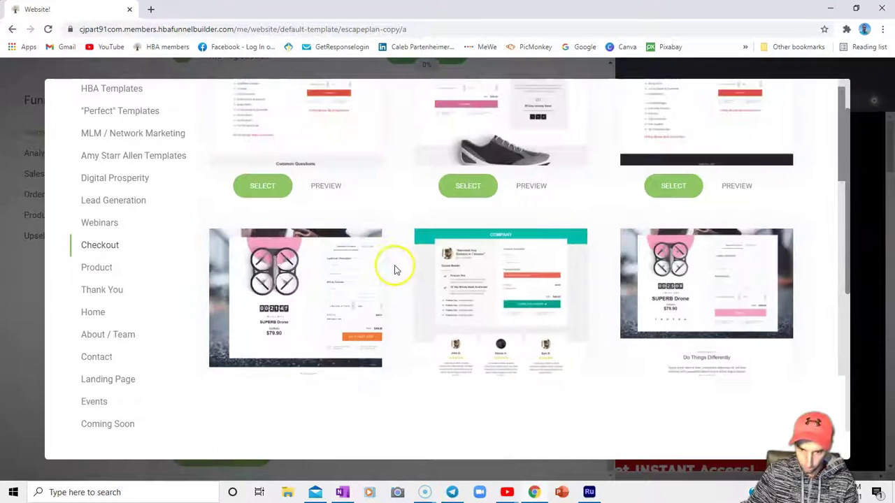
{"action": "scroll", "coordinate": [383, 263], "scroll_direction": "up", "scroll_amount": 3}
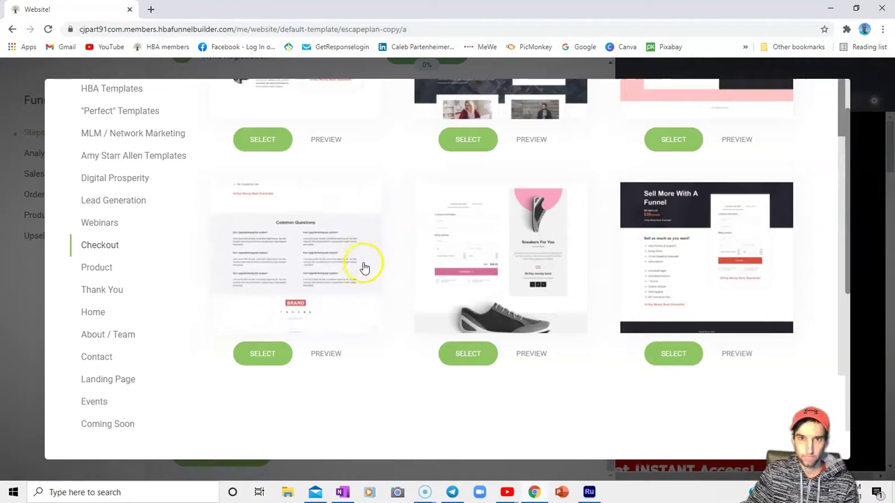
{"action": "scroll", "coordinate": [349, 271], "scroll_direction": "up", "scroll_amount": 2}
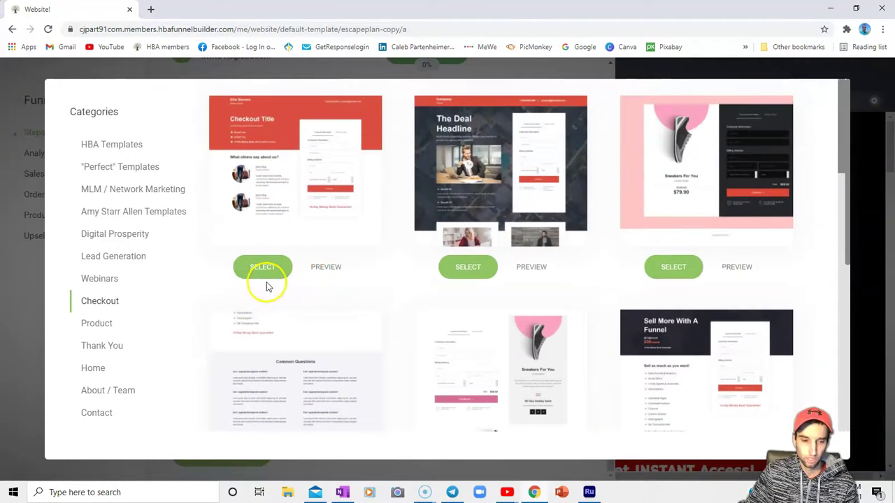
Step: Show the Product templates, then preview the 'Build Your SaaS' template full-page and close it
{"action": "left_click", "coordinate": [98, 324]}
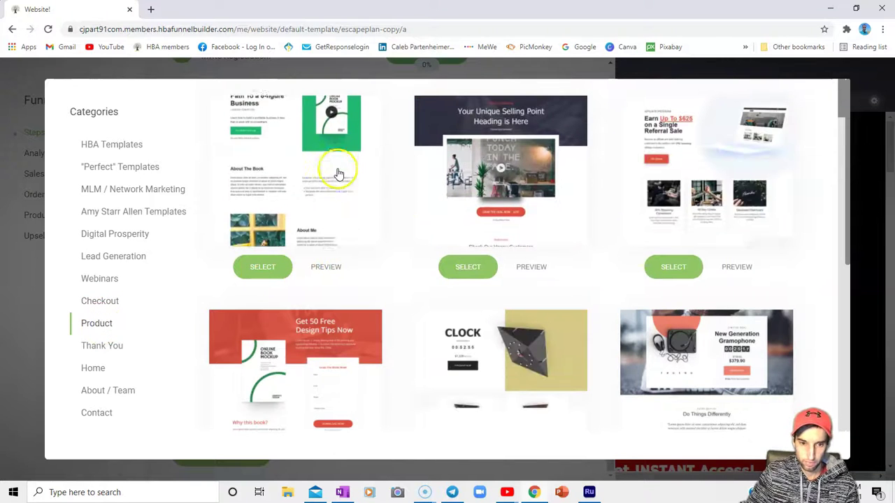
{"action": "left_click", "coordinate": [317, 265]}
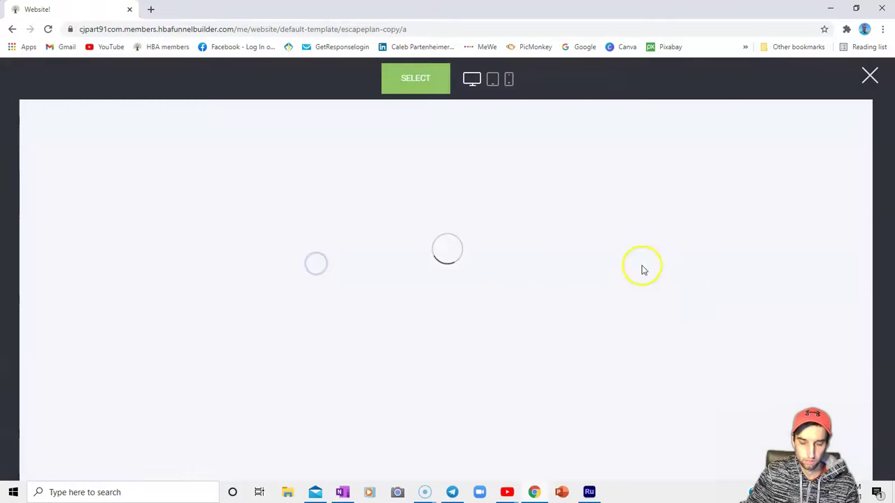
{"action": "scroll", "coordinate": [588, 248], "scroll_direction": "down", "scroll_amount": 1}
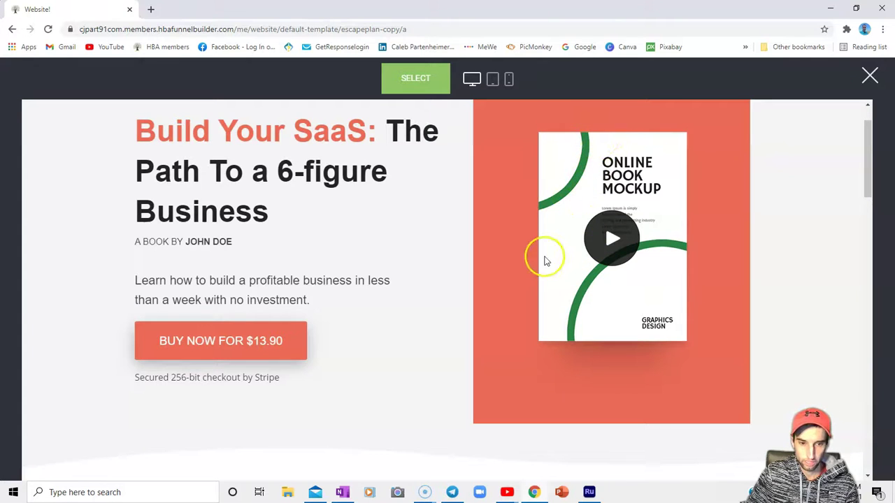
{"action": "scroll", "coordinate": [545, 261], "scroll_direction": "down", "scroll_amount": 10}
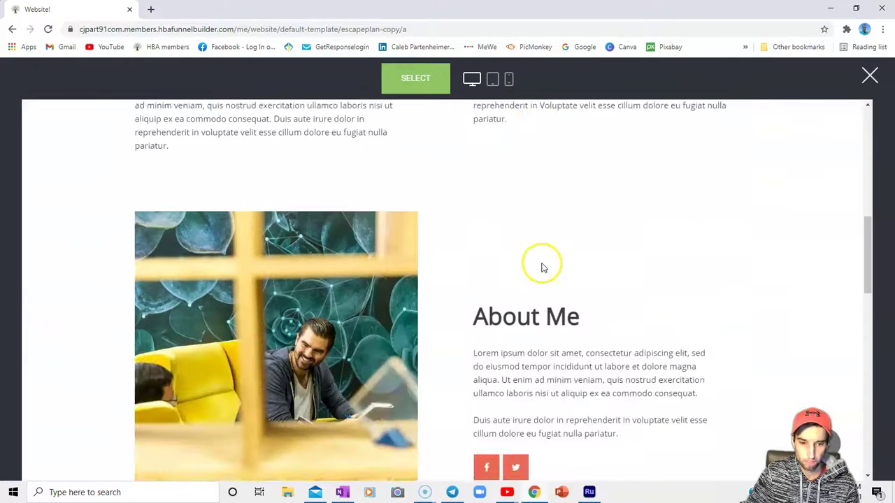
{"action": "scroll", "coordinate": [543, 270], "scroll_direction": "down", "scroll_amount": 9}
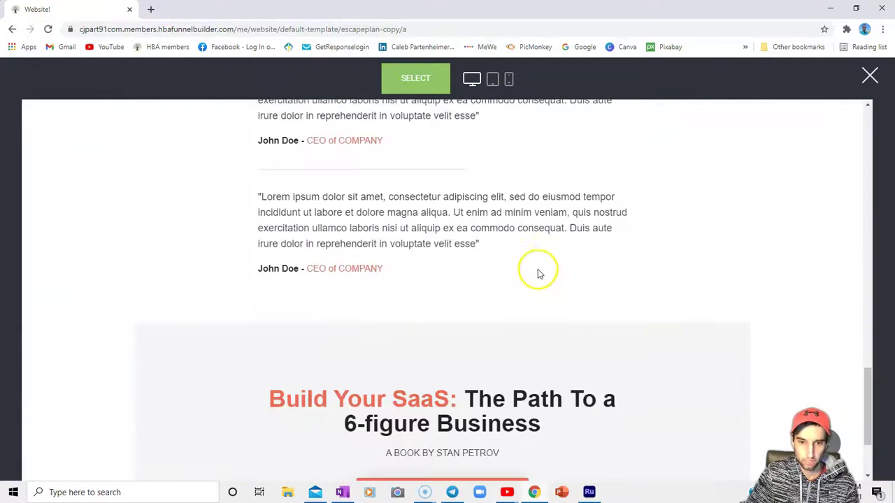
{"action": "scroll", "coordinate": [540, 272], "scroll_direction": "down", "scroll_amount": 2}
{"action": "scroll", "coordinate": [544, 267], "scroll_direction": "up", "scroll_amount": 6}
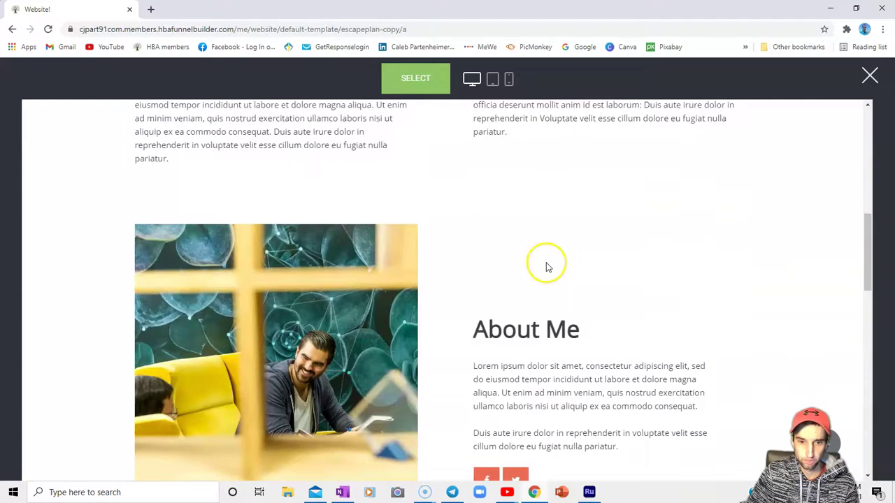
{"action": "scroll", "coordinate": [547, 266], "scroll_direction": "up", "scroll_amount": 8}
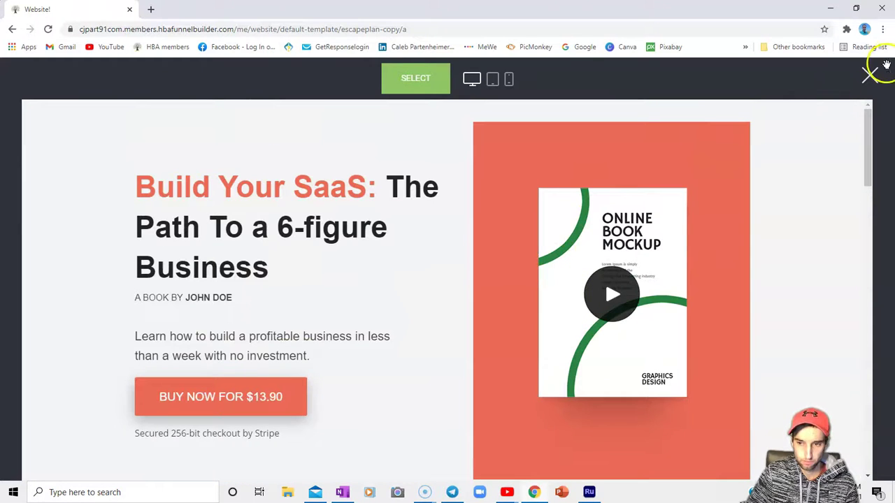
{"action": "left_click", "coordinate": [871, 77]}
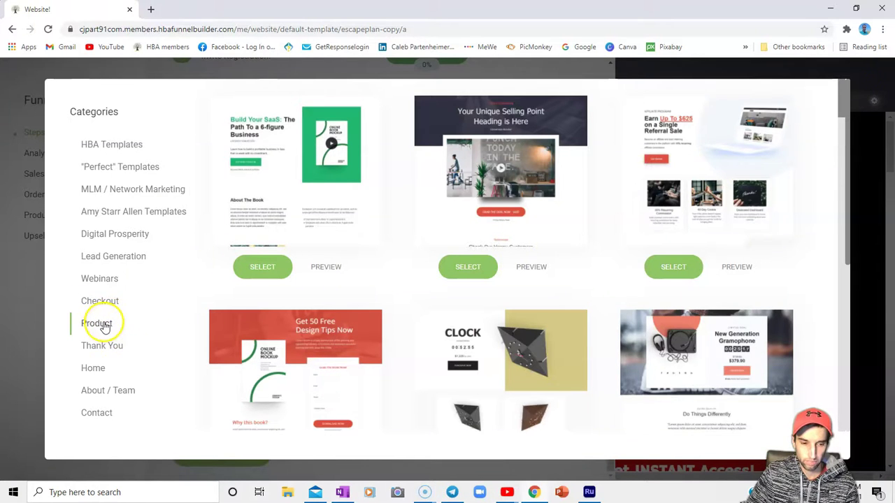
Step: Show the Thank You templates and scroll on to the Home and About / Team pages
{"action": "scroll", "coordinate": [103, 328], "scroll_direction": "down", "scroll_amount": 1}
{"action": "left_click", "coordinate": [105, 290]}
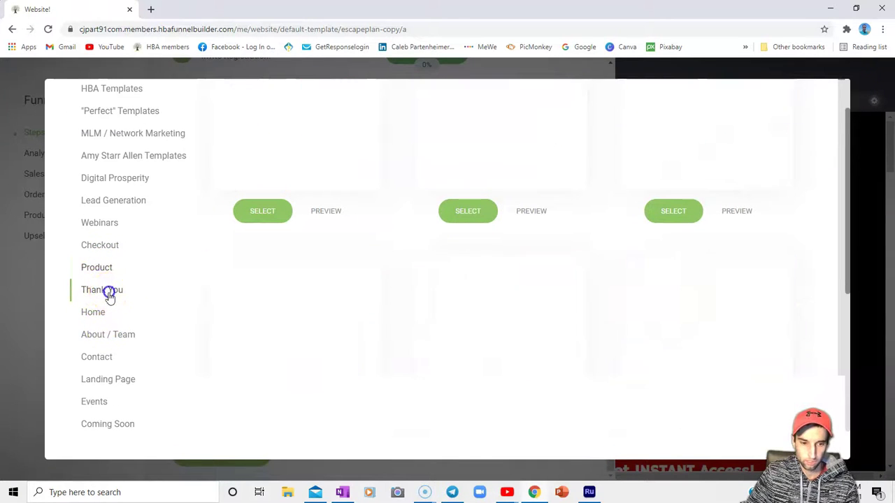
{"action": "scroll", "coordinate": [473, 269], "scroll_direction": "up", "scroll_amount": 1}
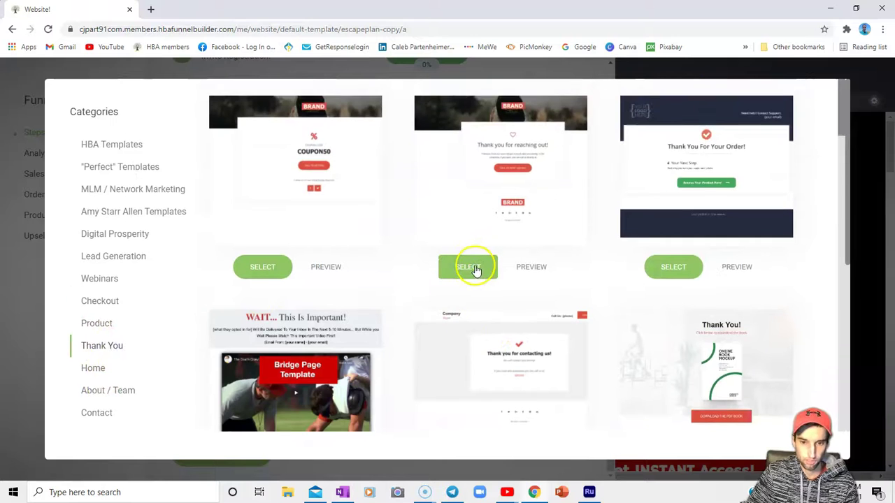
{"action": "scroll", "coordinate": [470, 282], "scroll_direction": "down", "scroll_amount": 5}
{"action": "scroll", "coordinate": [474, 281], "scroll_direction": "down", "scroll_amount": 5}
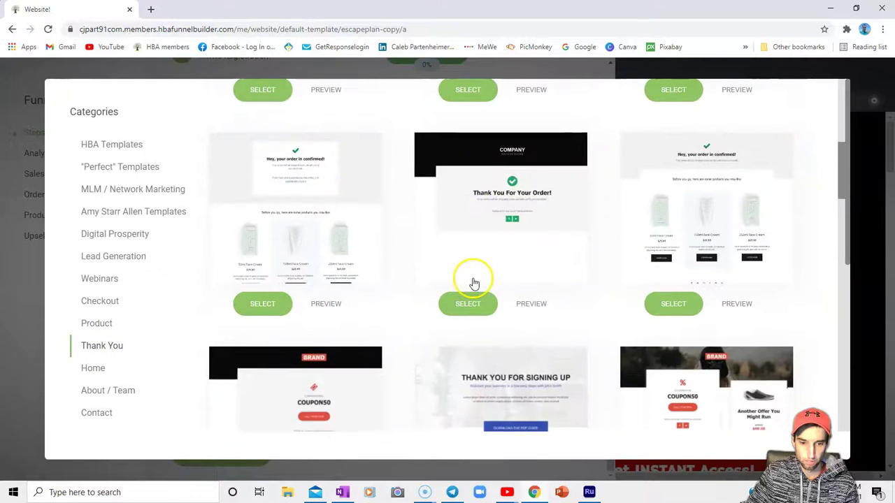
{"action": "scroll", "coordinate": [455, 299], "scroll_direction": "down", "scroll_amount": 10}
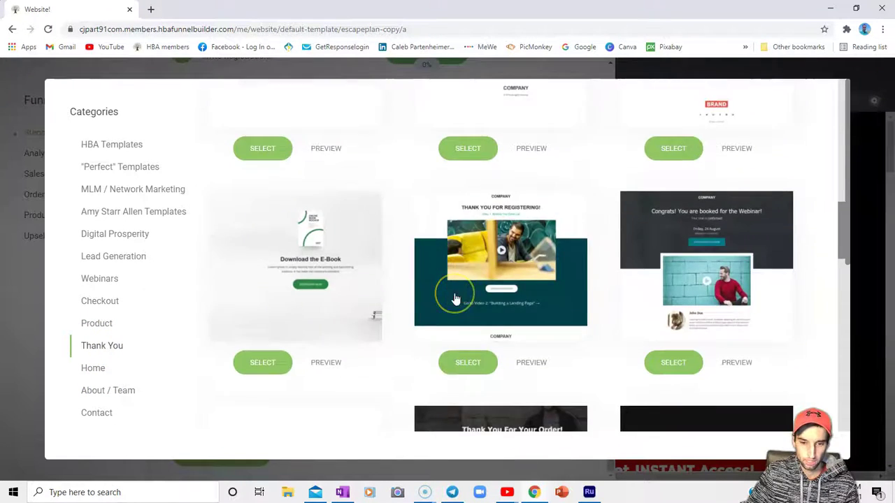
{"action": "scroll", "coordinate": [456, 298], "scroll_direction": "down", "scroll_amount": 6}
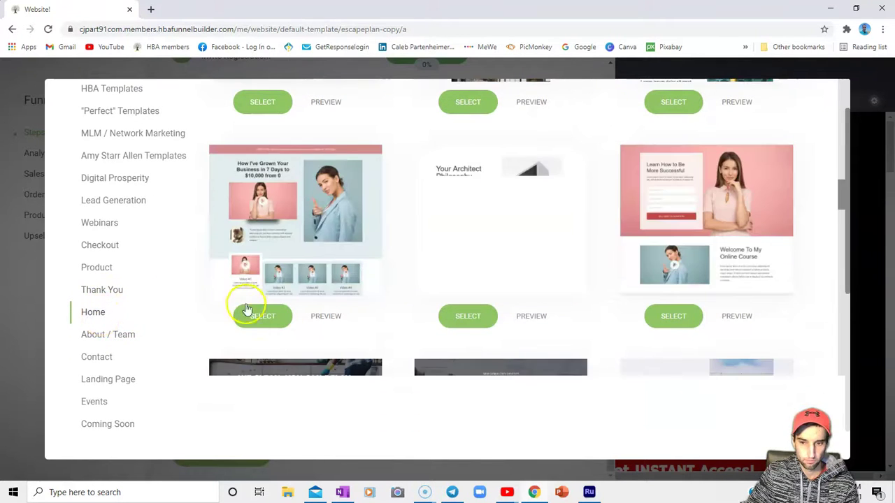
{"action": "scroll", "coordinate": [248, 310], "scroll_direction": "up", "scroll_amount": 10}
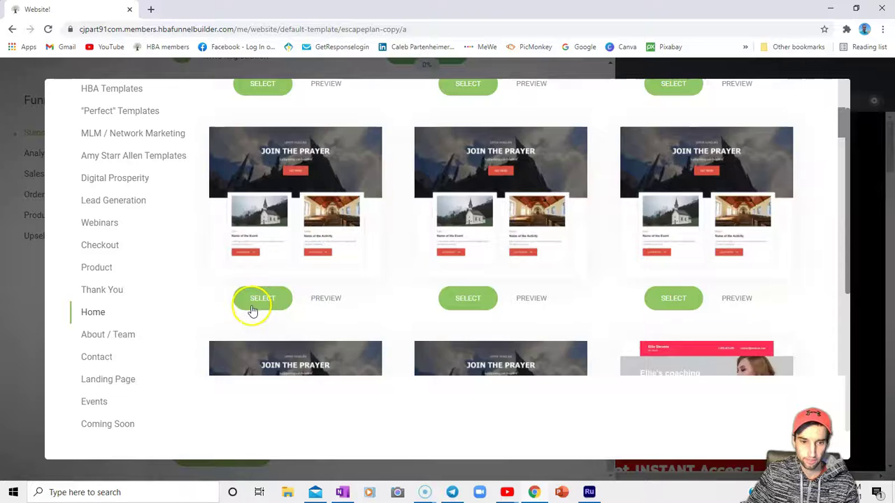
{"action": "scroll", "coordinate": [251, 310], "scroll_direction": "down", "scroll_amount": 10}
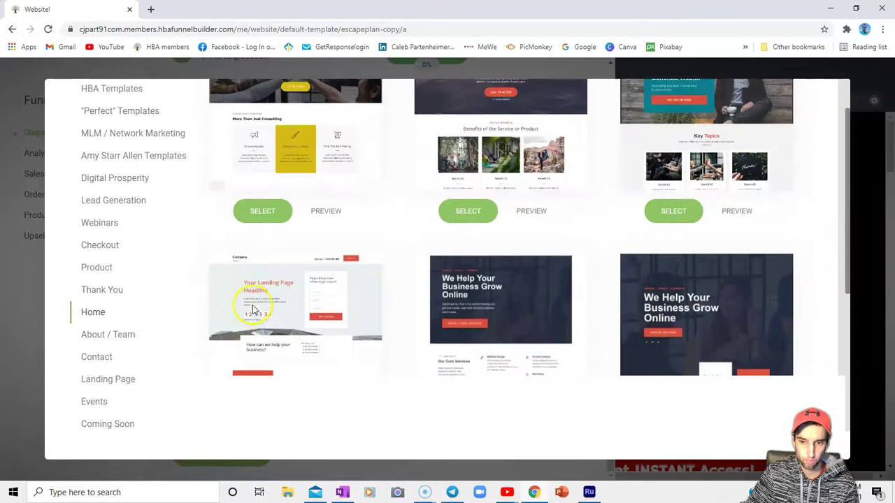
{"action": "scroll", "coordinate": [296, 273], "scroll_direction": "up", "scroll_amount": 2}
Step: Browse the About / Team templates, like 'Kickstart Your Business', 'Agency Of The Year' and 'Our Story'
{"action": "left_click", "coordinate": [100, 358]}
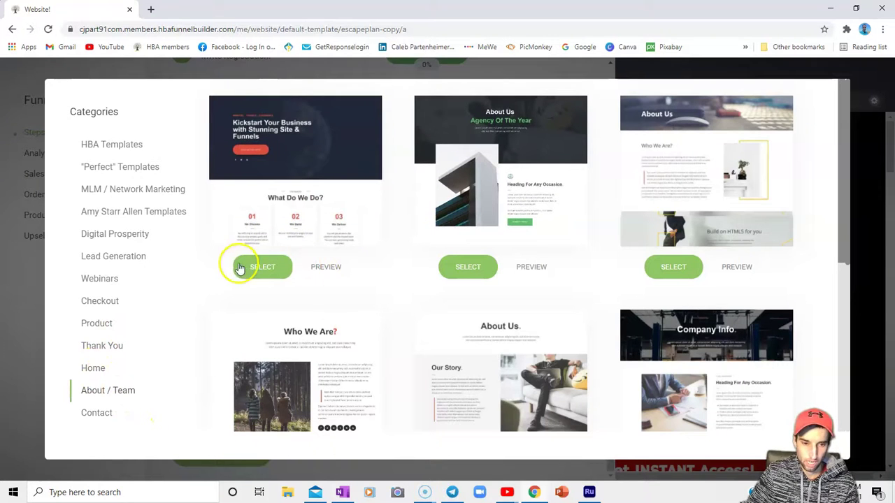
{"action": "scroll", "coordinate": [302, 210], "scroll_direction": "down", "scroll_amount": 5}
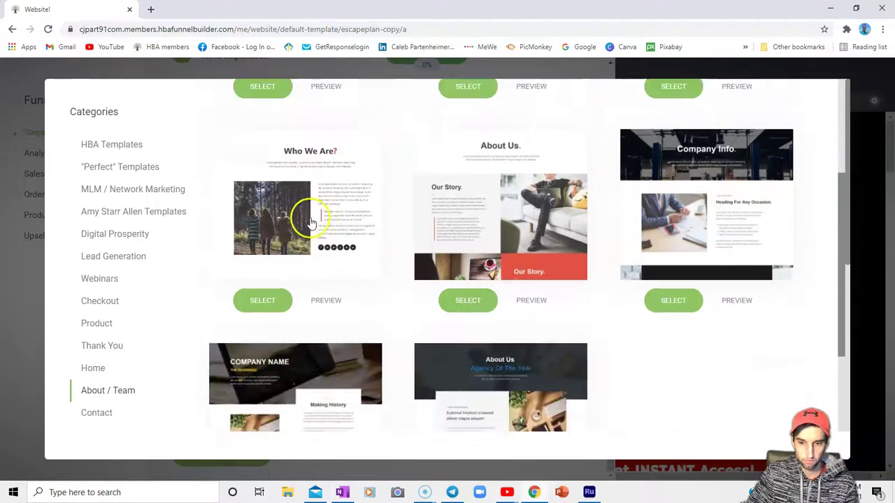
{"action": "scroll", "coordinate": [311, 226], "scroll_direction": "down", "scroll_amount": 3}
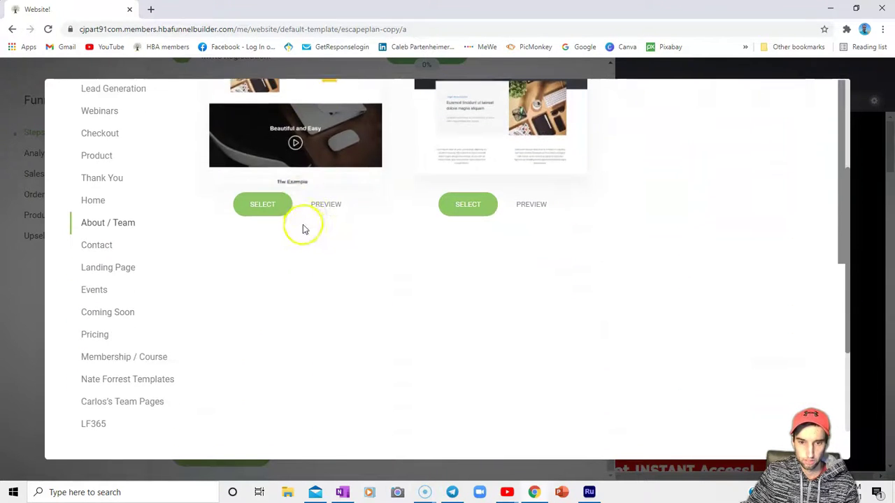
{"action": "scroll", "coordinate": [293, 184], "scroll_direction": "up", "scroll_amount": 1}
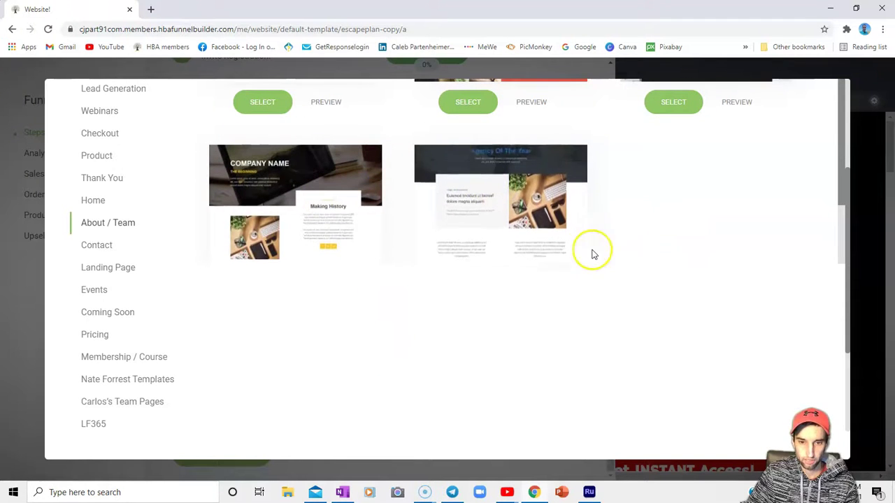
{"action": "scroll", "coordinate": [594, 244], "scroll_direction": "up", "scroll_amount": 3}
{"action": "scroll", "coordinate": [629, 226], "scroll_direction": "down", "scroll_amount": 1}
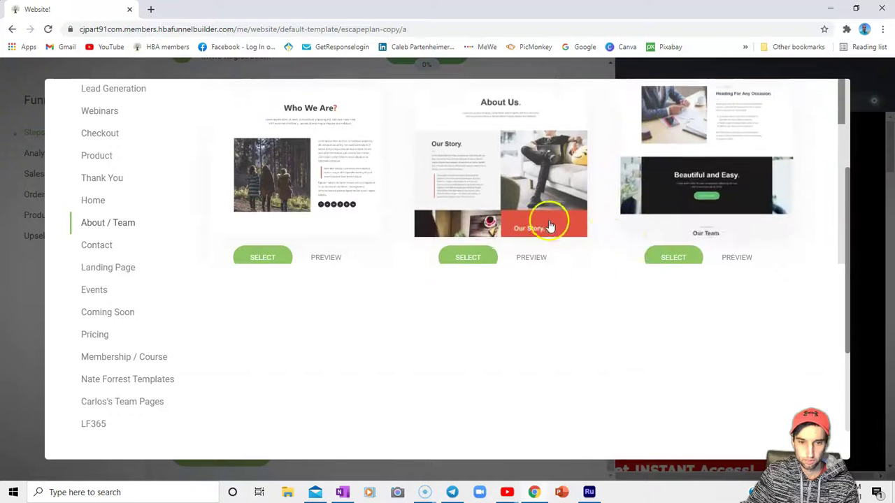
{"action": "scroll", "coordinate": [612, 232], "scroll_direction": "up", "scroll_amount": 1}
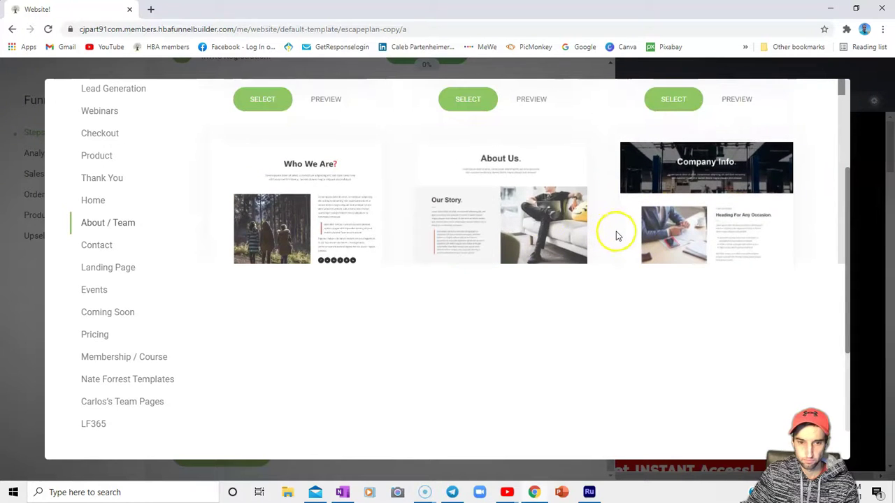
{"action": "scroll", "coordinate": [833, 231], "scroll_direction": "up", "scroll_amount": 3}
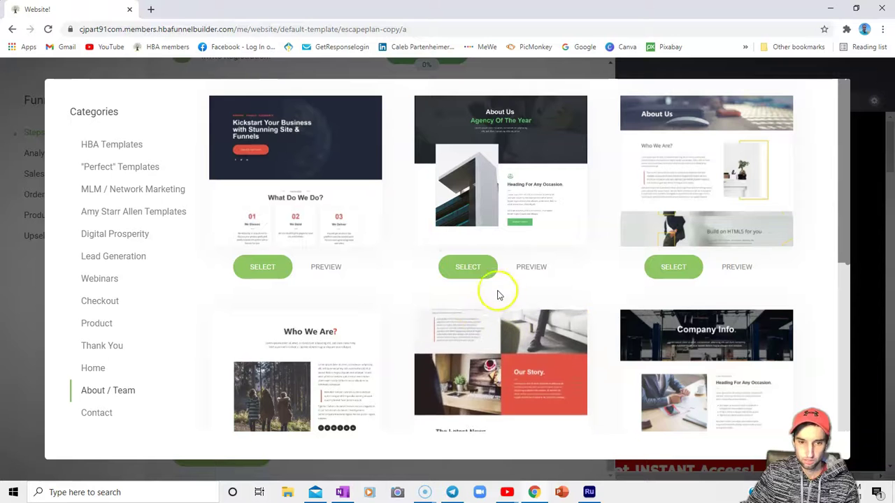
Step: Preview the first About / Team agency template with team profile cards down to the bottom, then close it
{"action": "left_click", "coordinate": [321, 275]}
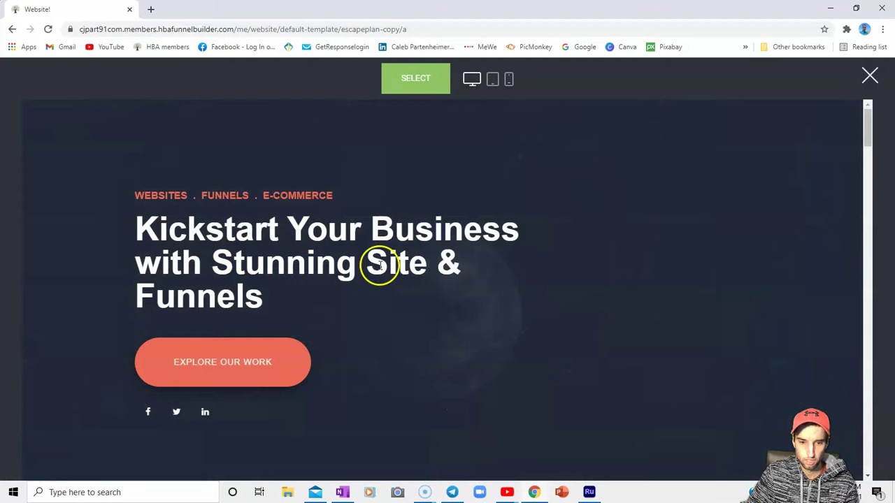
{"action": "scroll", "coordinate": [328, 273], "scroll_direction": "down", "scroll_amount": 1}
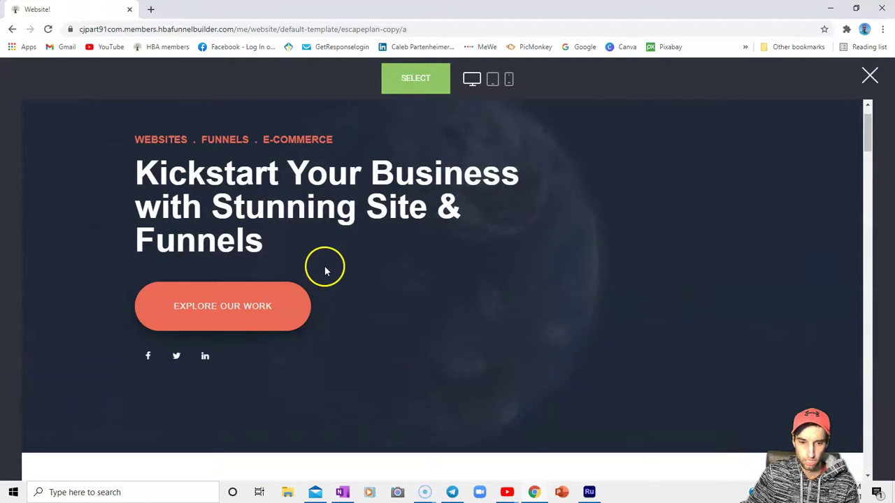
{"action": "scroll", "coordinate": [326, 271], "scroll_direction": "down", "scroll_amount": 8}
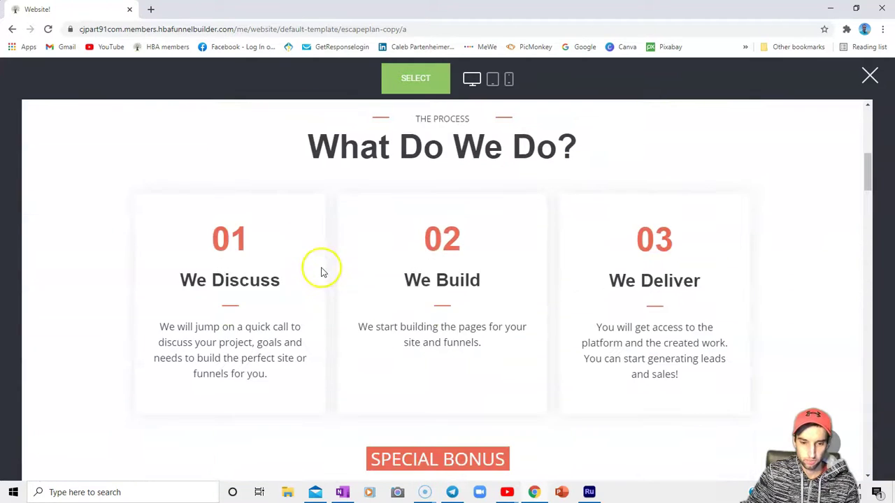
{"action": "scroll", "coordinate": [500, 294], "scroll_direction": "down", "scroll_amount": 7}
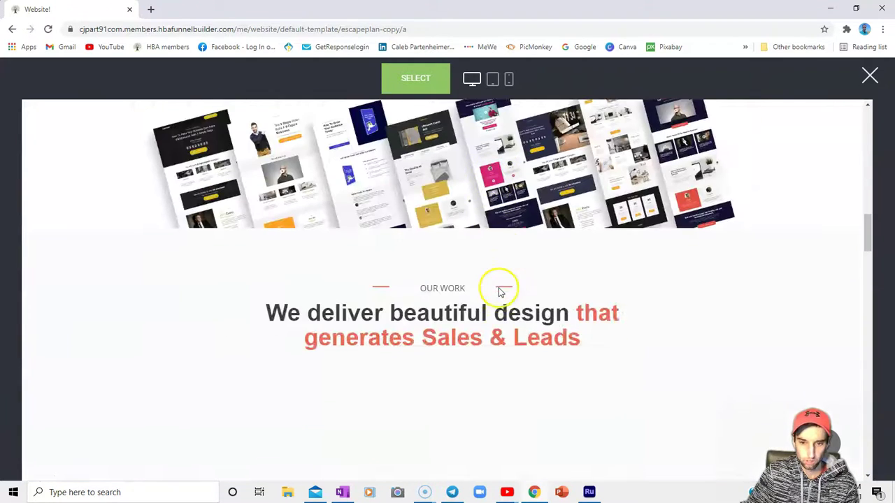
{"action": "scroll", "coordinate": [498, 292], "scroll_direction": "up", "scroll_amount": 2}
{"action": "scroll", "coordinate": [498, 292], "scroll_direction": "down", "scroll_amount": 1}
{"action": "scroll", "coordinate": [482, 237], "scroll_direction": "down", "scroll_amount": 12}
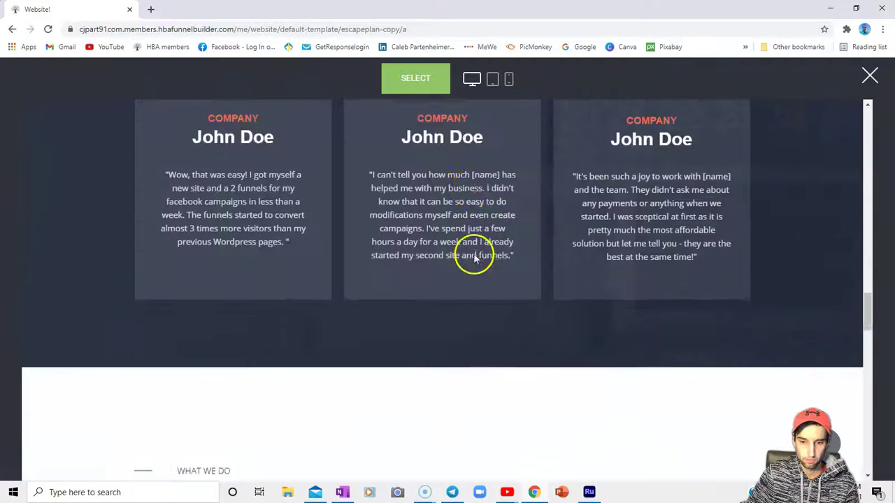
{"action": "left_click_drag", "start_coordinate": [868, 307], "coordinate": [867, 454]}
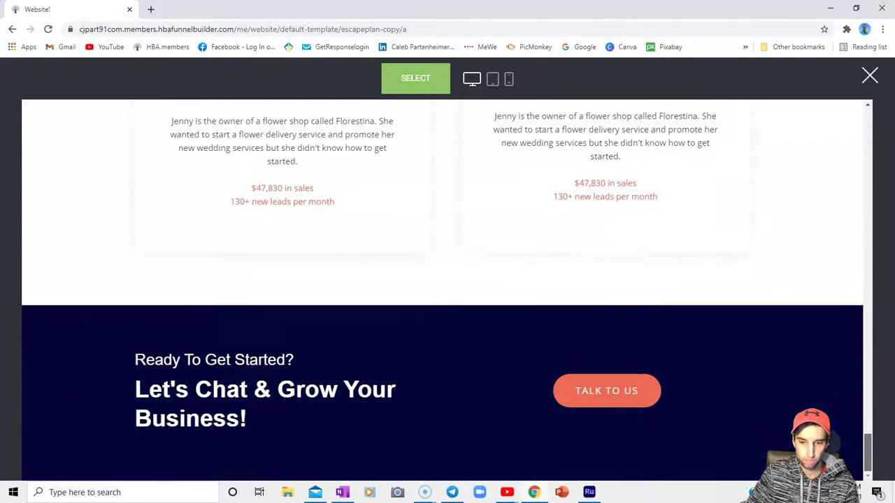
{"action": "left_click_drag", "start_coordinate": [868, 448], "coordinate": [875, 96]}
{"action": "left_click", "coordinate": [870, 76]}
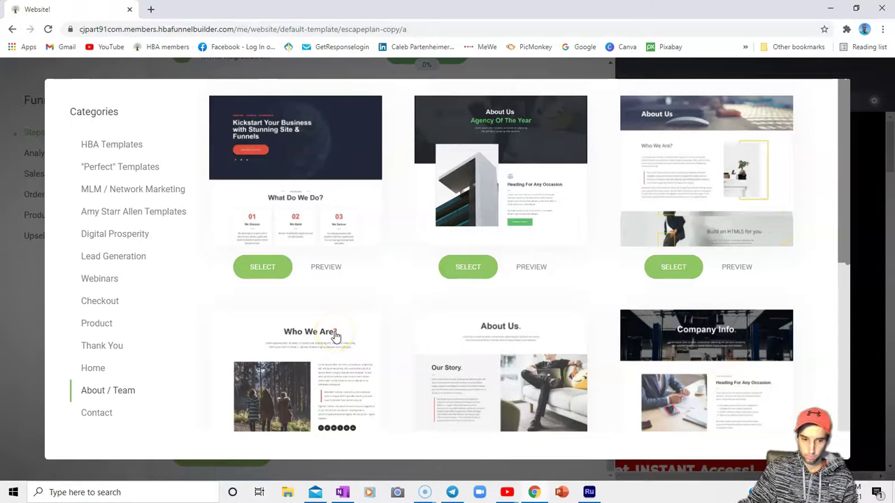
Step: Pass through Carlos's Team Pages and show the Contact page templates
{"action": "scroll", "coordinate": [318, 343], "scroll_direction": "down", "scroll_amount": 4}
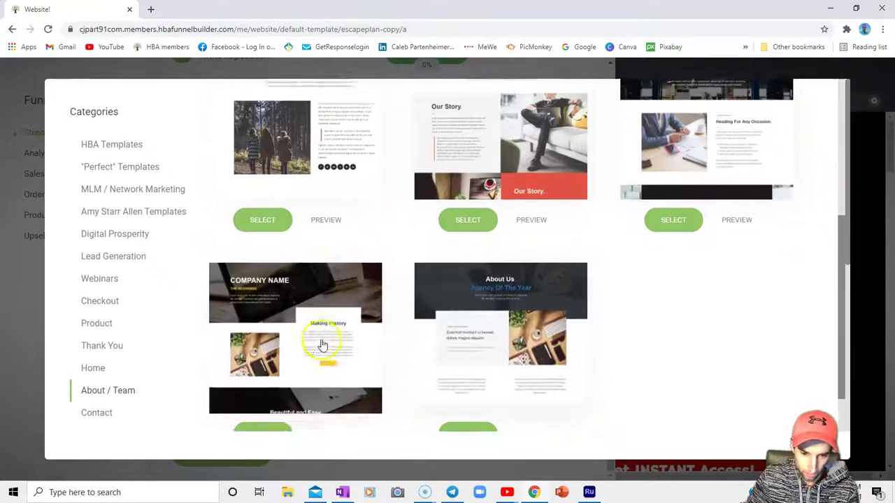
{"action": "scroll", "coordinate": [318, 346], "scroll_direction": "down", "scroll_amount": 1}
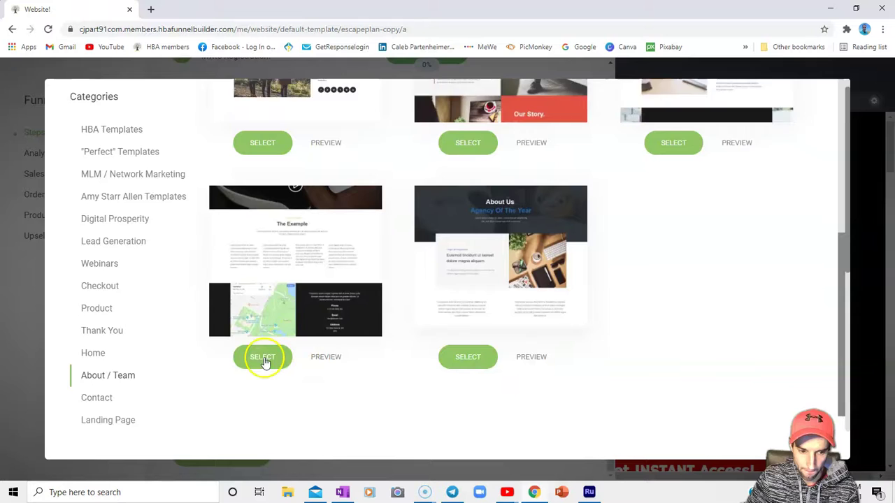
{"action": "scroll", "coordinate": [150, 360], "scroll_direction": "down", "scroll_amount": 4}
{"action": "left_click", "coordinate": [140, 341]}
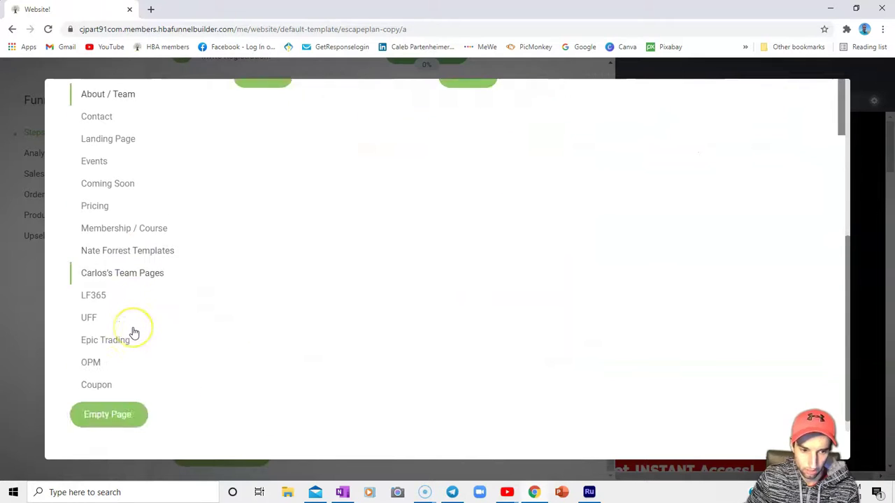
{"action": "scroll", "coordinate": [132, 334], "scroll_direction": "up", "scroll_amount": 1}
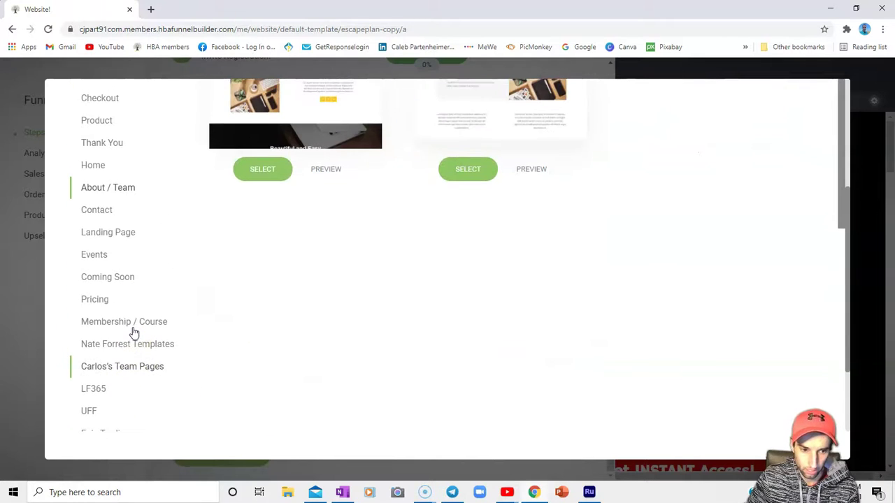
{"action": "left_click", "coordinate": [107, 216]}
{"action": "scroll", "coordinate": [190, 289], "scroll_direction": "up", "scroll_amount": 3}
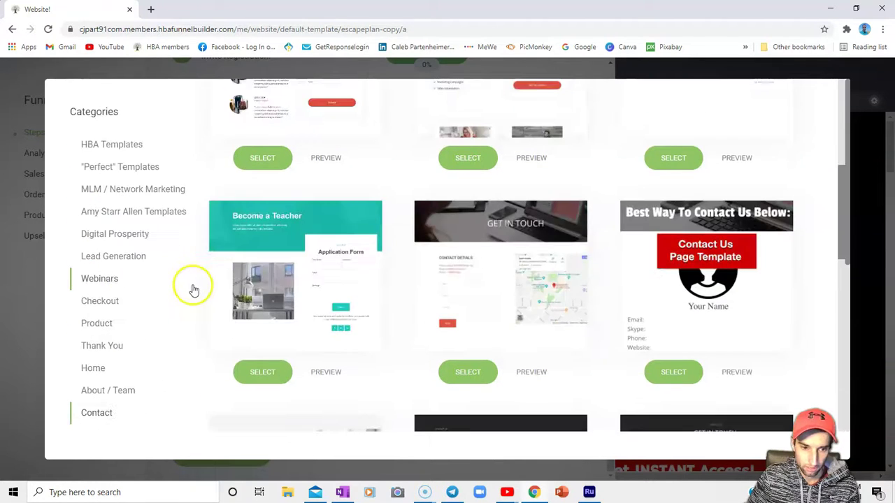
{"action": "scroll", "coordinate": [168, 292], "scroll_direction": "down", "scroll_amount": 2}
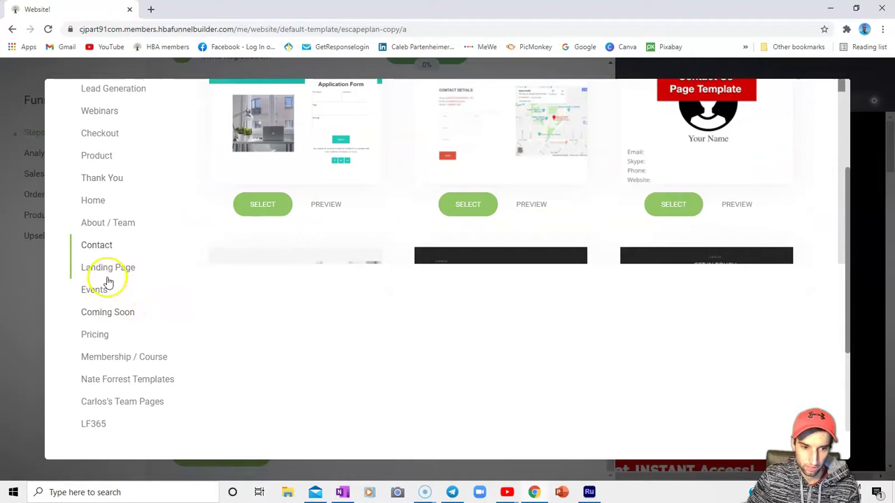
Step: Scroll the Landing Page templates down to 'Join our team of professionals' and 'Grab our special offer'
{"action": "left_click", "coordinate": [109, 272]}
{"action": "scroll", "coordinate": [826, 309], "scroll_direction": "up", "scroll_amount": 3}
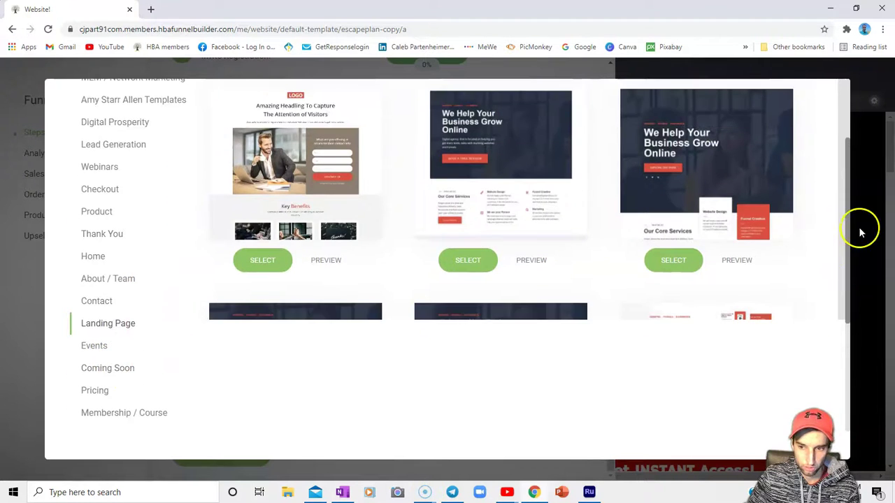
{"action": "scroll", "coordinate": [559, 349], "scroll_direction": "down", "scroll_amount": 5}
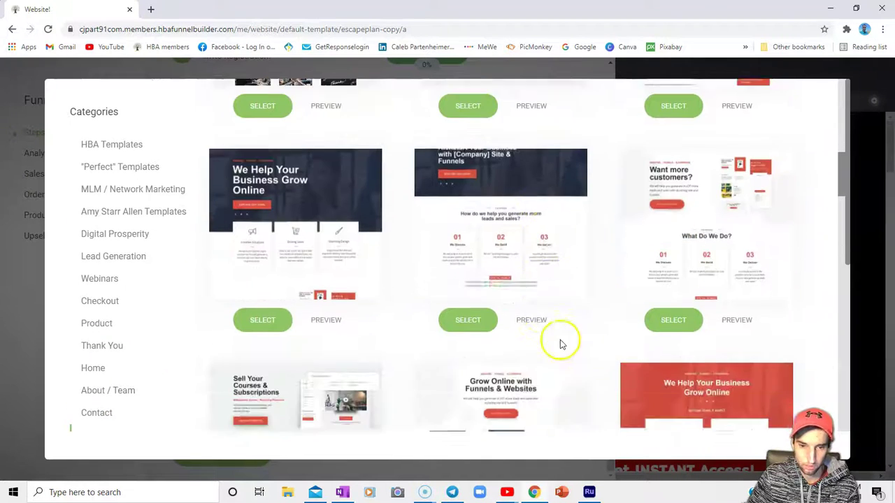
{"action": "scroll", "coordinate": [755, 200], "scroll_direction": "down", "scroll_amount": 2}
{"action": "left_click_drag", "start_coordinate": [843, 184], "coordinate": [868, 402]}
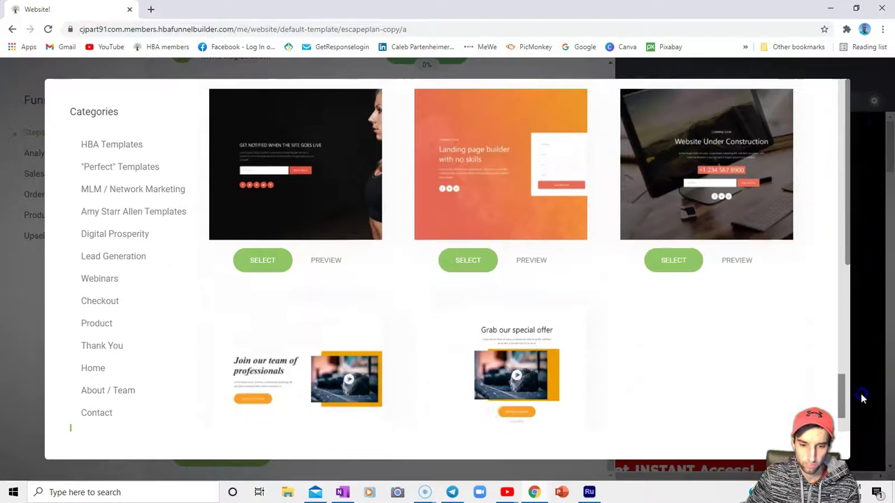
{"action": "scroll", "coordinate": [136, 351], "scroll_direction": "down", "scroll_amount": 3}
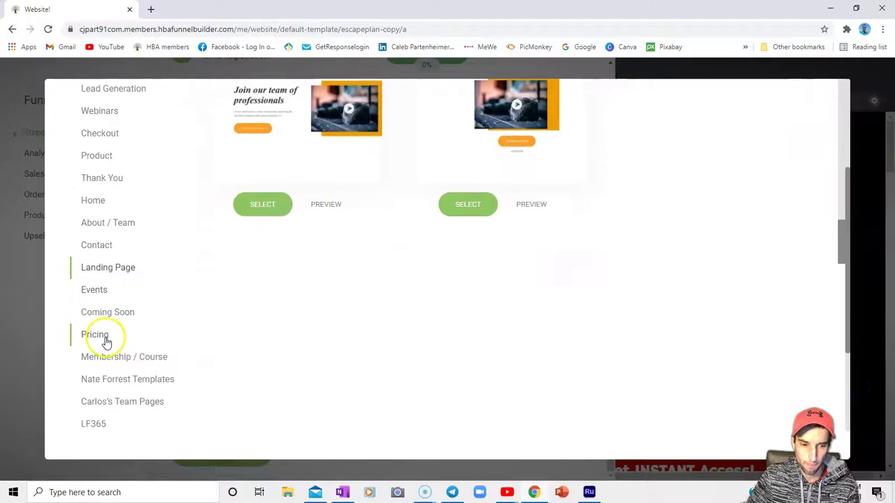
{"action": "scroll", "coordinate": [108, 337], "scroll_direction": "down", "scroll_amount": 1}
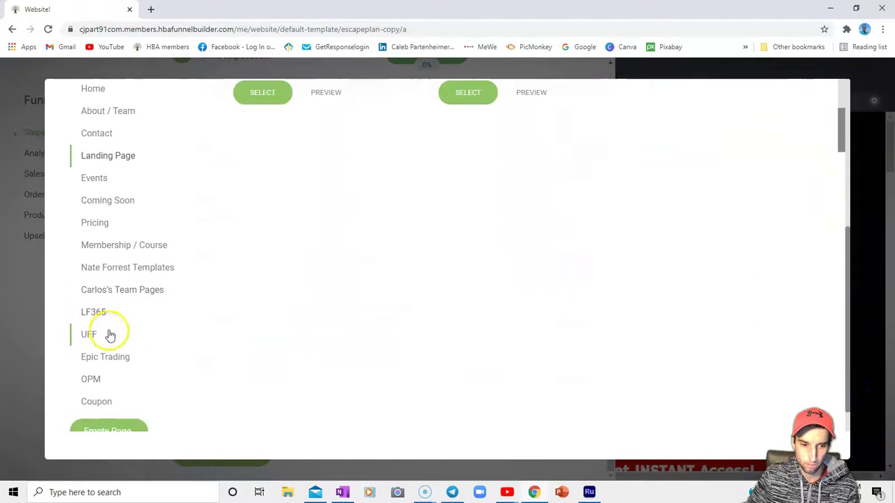
Step: Browse the Membership / Course templates, then move to the Nate Forrest Templates category
{"action": "left_click", "coordinate": [119, 246]}
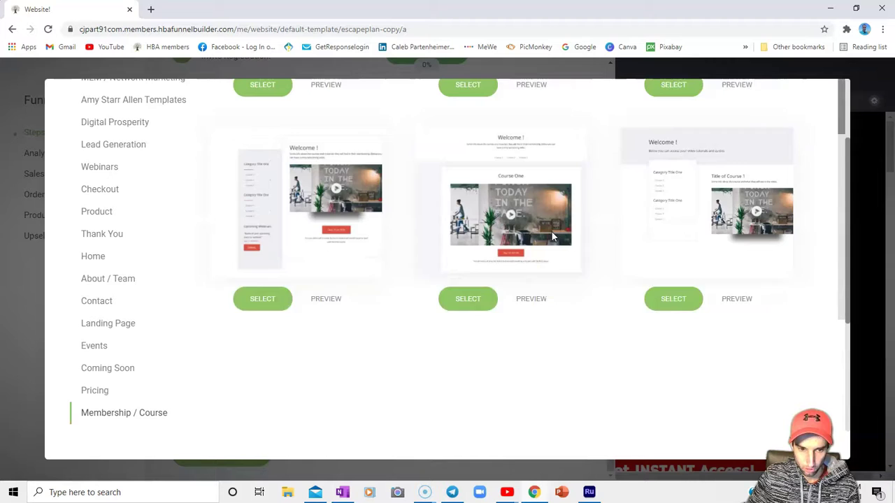
{"action": "scroll", "coordinate": [552, 236], "scroll_direction": "up", "scroll_amount": 3}
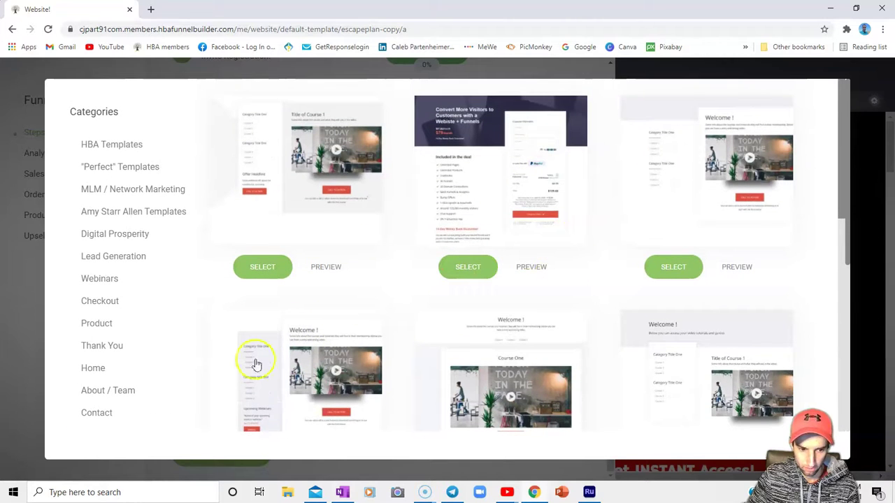
{"action": "left_click", "coordinate": [158, 333]}
{"action": "scroll", "coordinate": [136, 335], "scroll_direction": "down", "scroll_amount": 3}
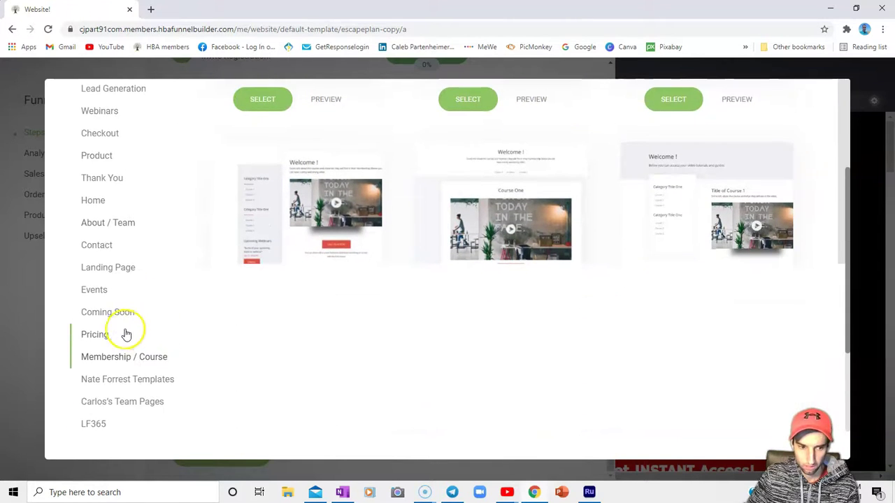
{"action": "left_click", "coordinate": [112, 358]}
{"action": "scroll", "coordinate": [119, 343], "scroll_direction": "down", "scroll_amount": 1}
{"action": "left_click", "coordinate": [124, 328]}
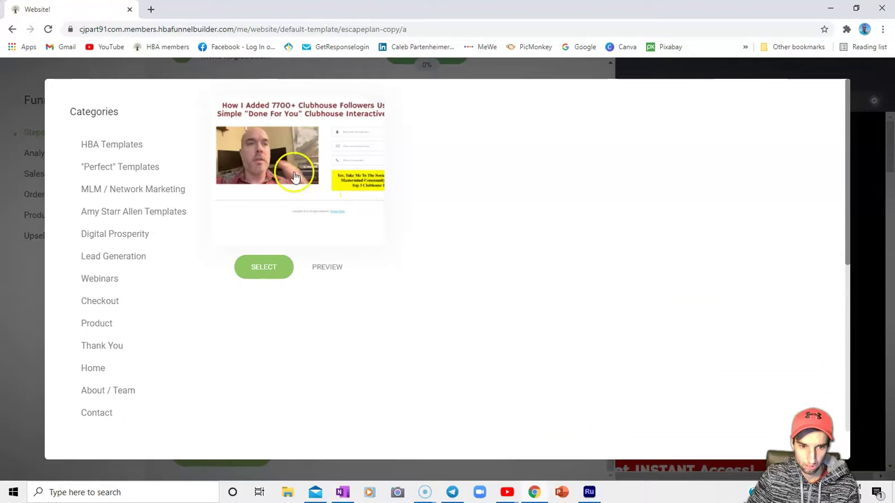
Step: Skim the Carlos's Team Pages and Events template categories
{"action": "scroll", "coordinate": [352, 388], "scroll_direction": "down", "scroll_amount": 2}
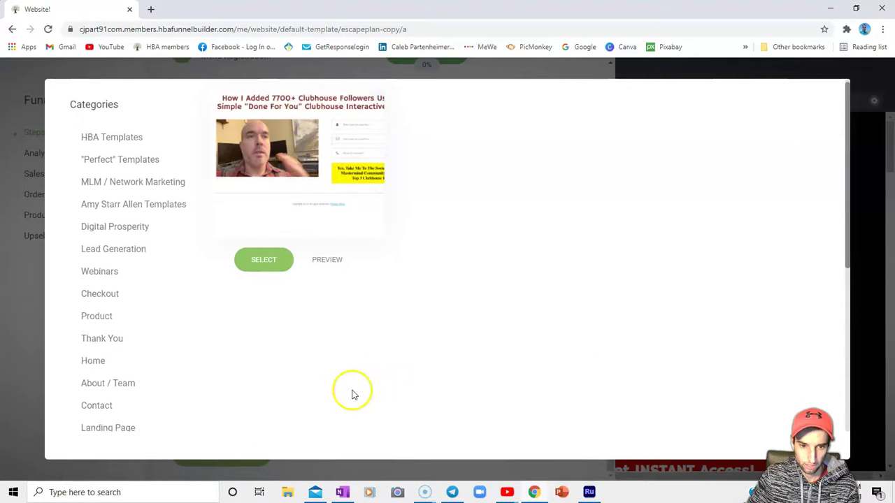
{"action": "scroll", "coordinate": [204, 372], "scroll_direction": "down", "scroll_amount": 2}
{"action": "left_click", "coordinate": [160, 350]}
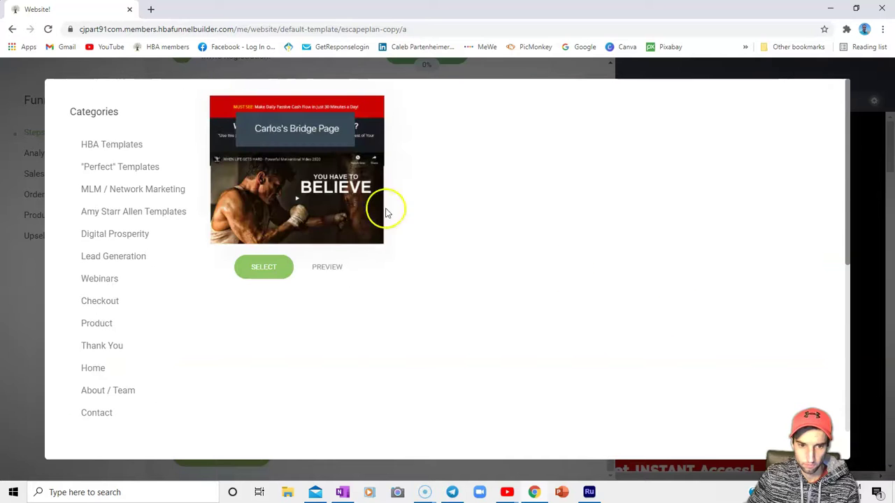
{"action": "scroll", "coordinate": [144, 320], "scroll_direction": "down", "scroll_amount": 3}
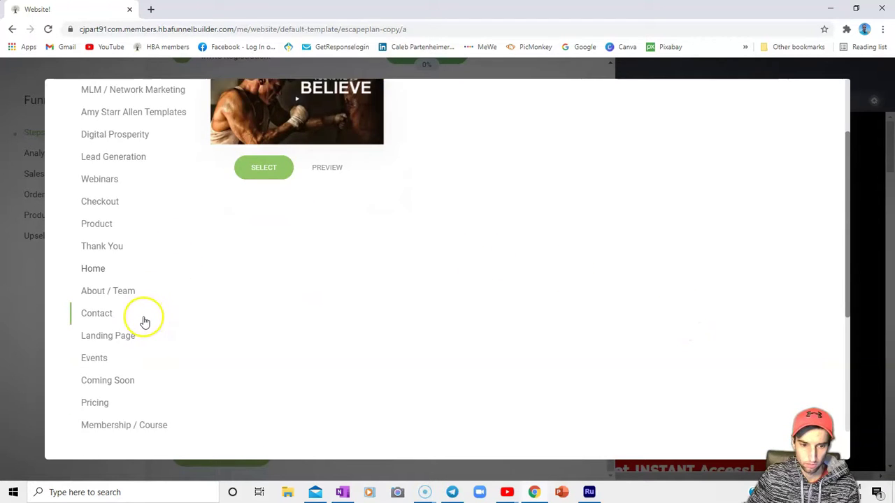
{"action": "left_click", "coordinate": [123, 294]}
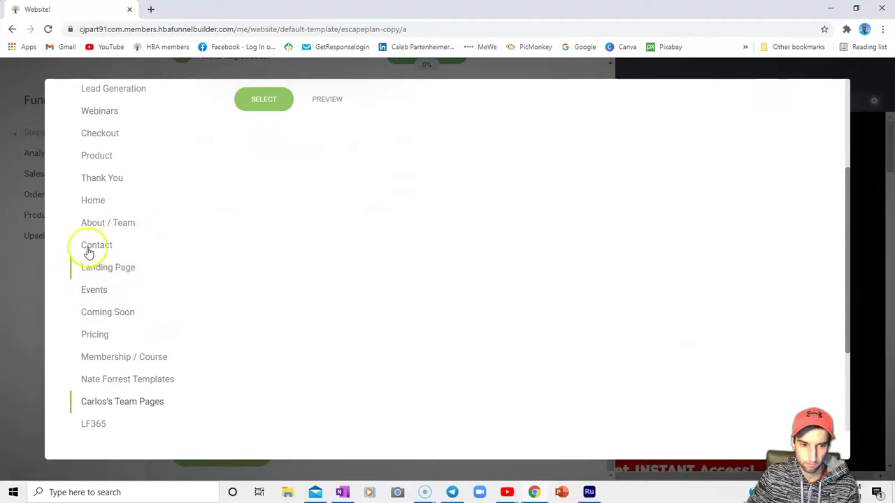
{"action": "scroll", "coordinate": [140, 336], "scroll_direction": "down", "scroll_amount": 2}
Step: Browse the LF365 category's templates
{"action": "left_click", "coordinate": [88, 314]}
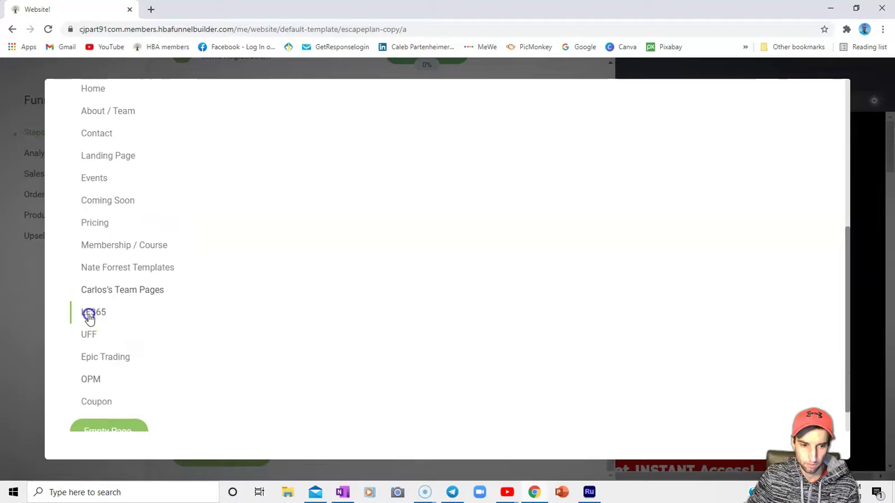
{"action": "scroll", "coordinate": [600, 340], "scroll_direction": "up", "scroll_amount": 5}
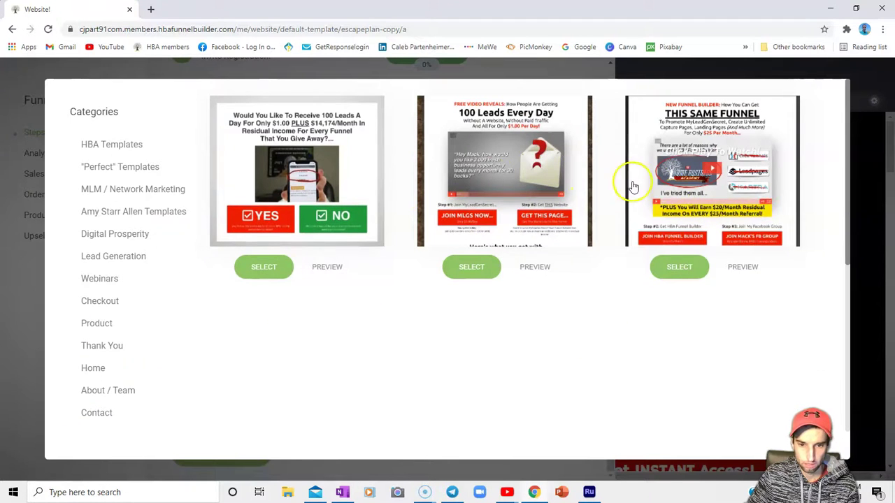
{"action": "scroll", "coordinate": [98, 315], "scroll_direction": "down", "scroll_amount": 5}
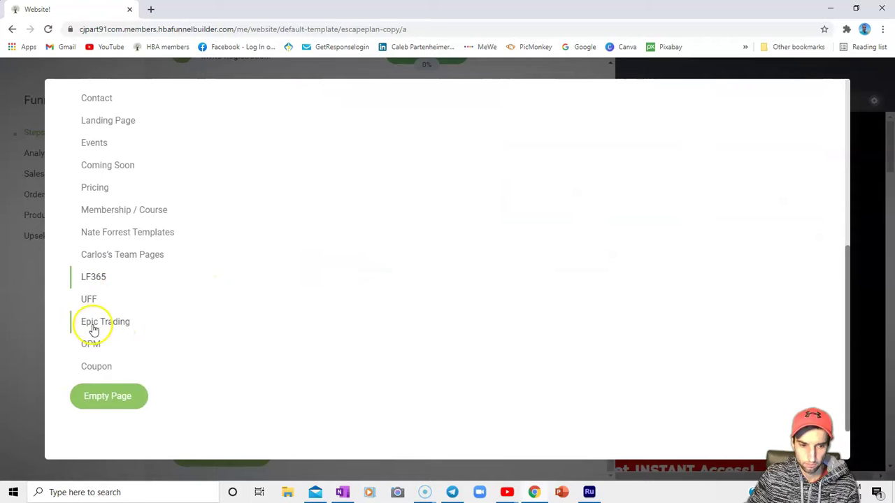
{"action": "scroll", "coordinate": [406, 325], "scroll_direction": "up", "scroll_amount": 5}
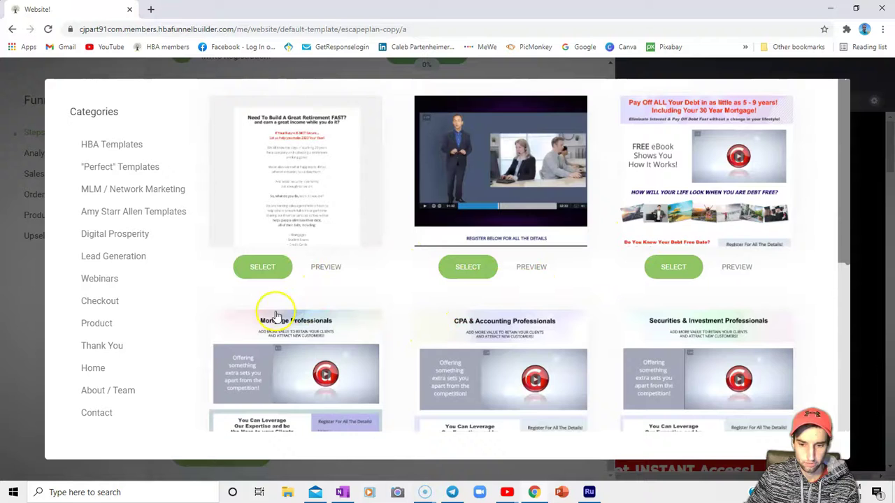
{"action": "scroll", "coordinate": [168, 349], "scroll_direction": "down", "scroll_amount": 4}
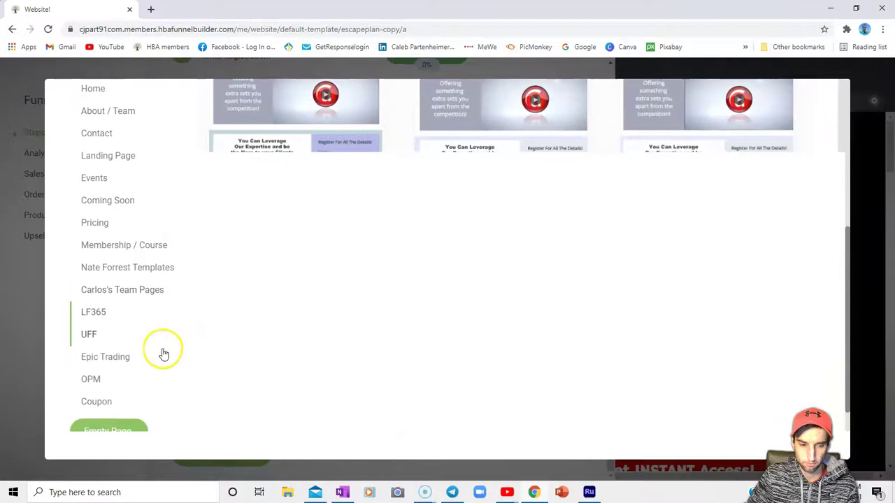
Step: Scroll the Epic Trading templates down to the 'We've Got A Big Secret' video page
{"action": "left_click", "coordinate": [104, 361]}
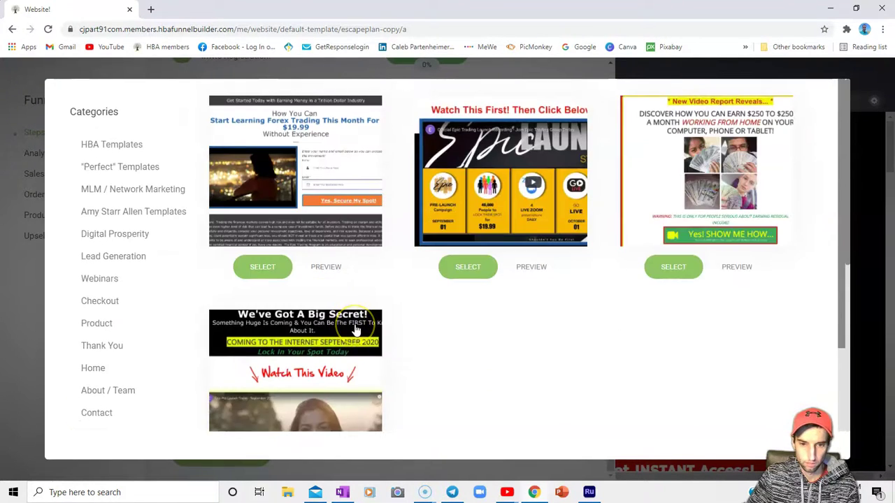
{"action": "scroll", "coordinate": [351, 334], "scroll_direction": "down", "scroll_amount": 2}
{"action": "scroll", "coordinate": [349, 330], "scroll_direction": "up", "scroll_amount": 2}
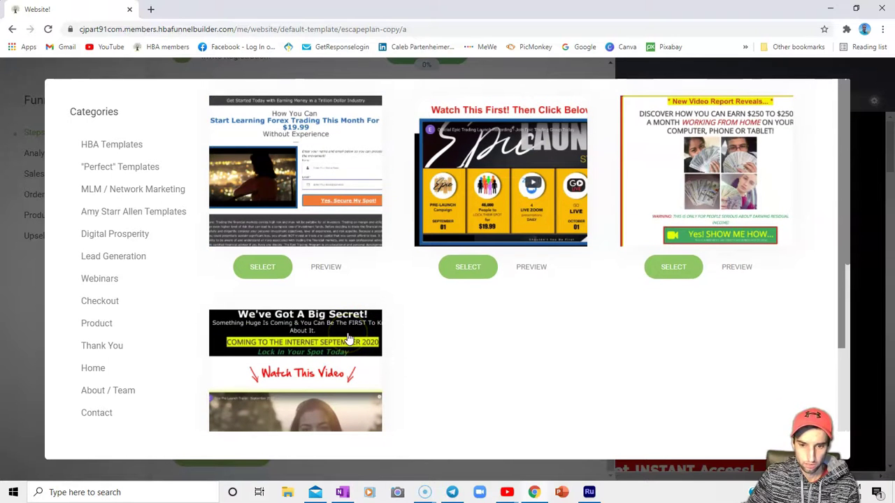
{"action": "scroll", "coordinate": [363, 327], "scroll_direction": "down", "scroll_amount": 4}
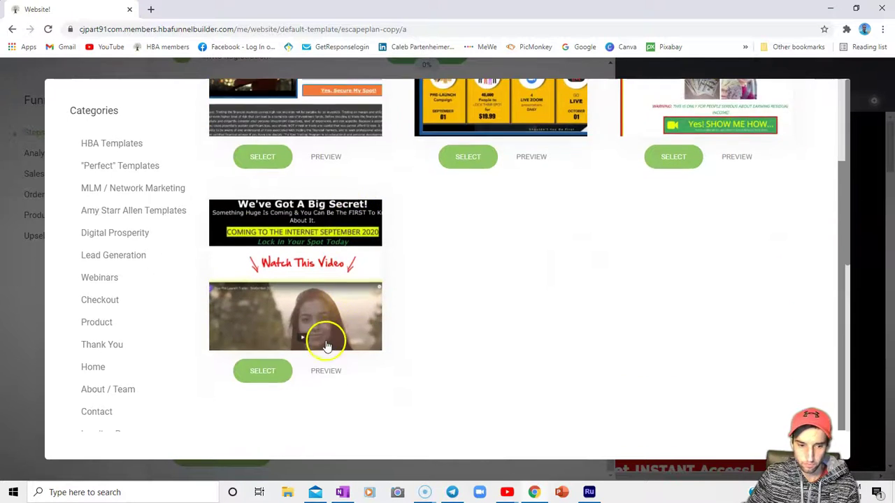
Step: In the OPM category, preview the first OPM Wealth template, stopping its sample video, and close it
{"action": "left_click", "coordinate": [86, 403]}
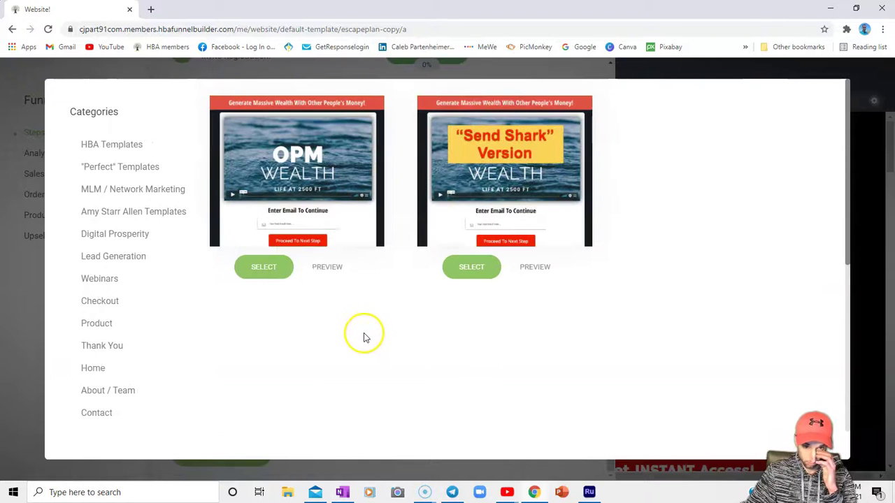
{"action": "left_click", "coordinate": [335, 268]}
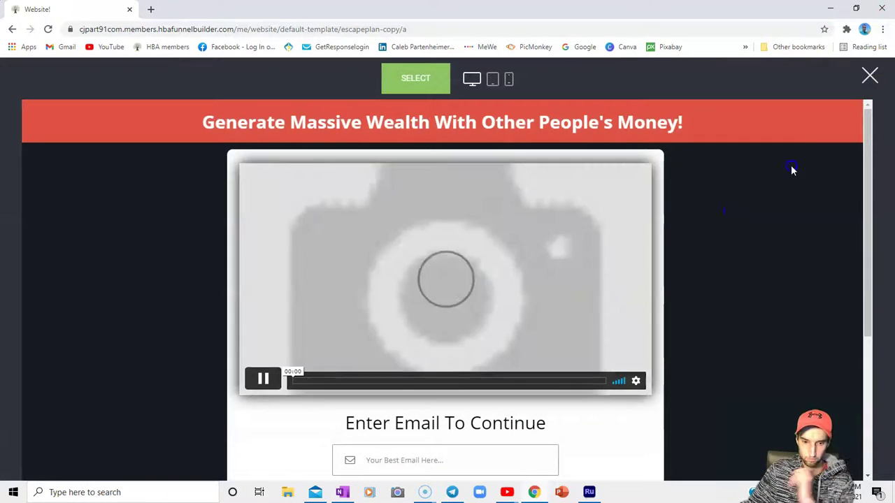
{"action": "left_click", "coordinate": [449, 317]}
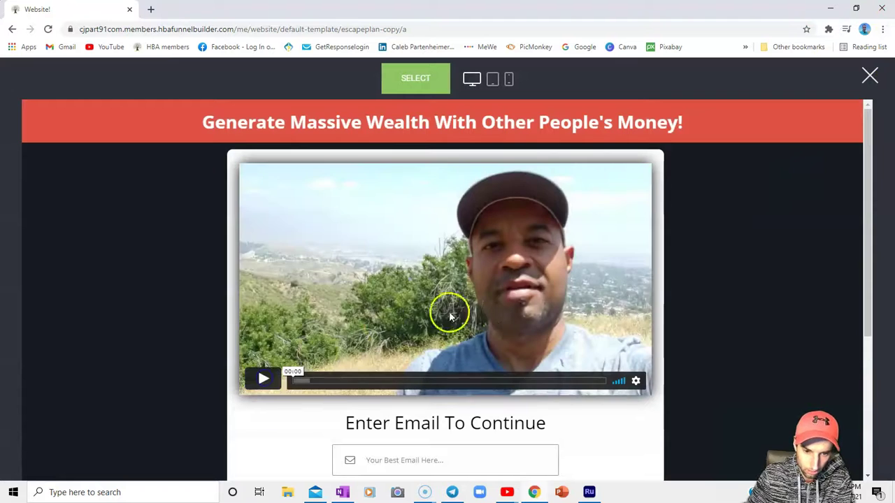
{"action": "scroll", "coordinate": [522, 316], "scroll_direction": "down", "scroll_amount": 3}
{"action": "scroll", "coordinate": [536, 310], "scroll_direction": "up", "scroll_amount": 3}
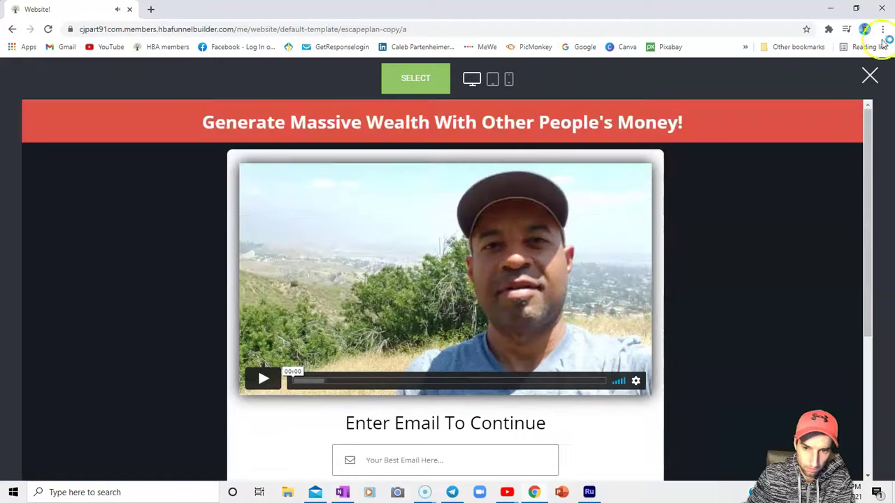
{"action": "left_click", "coordinate": [869, 75]}
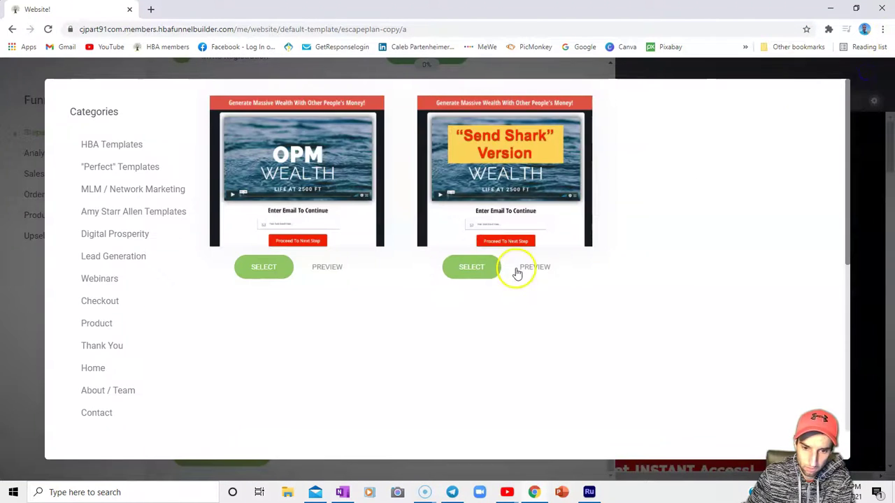
Step: Preview the second OPM Wealth email-capture template and close it again
{"action": "left_click", "coordinate": [531, 269]}
{"action": "scroll", "coordinate": [455, 294], "scroll_direction": "down", "scroll_amount": 3}
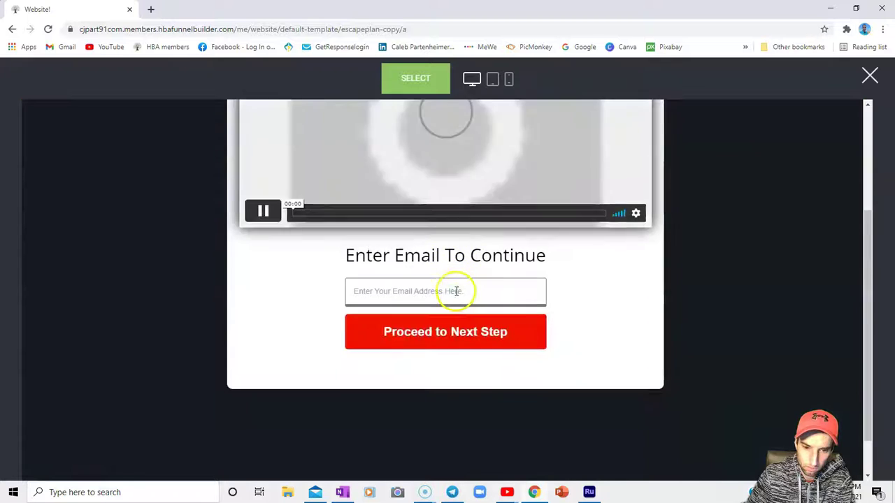
{"action": "scroll", "coordinate": [260, 234], "scroll_direction": "up", "scroll_amount": 1}
{"action": "scroll", "coordinate": [265, 219], "scroll_direction": "up", "scroll_amount": 2}
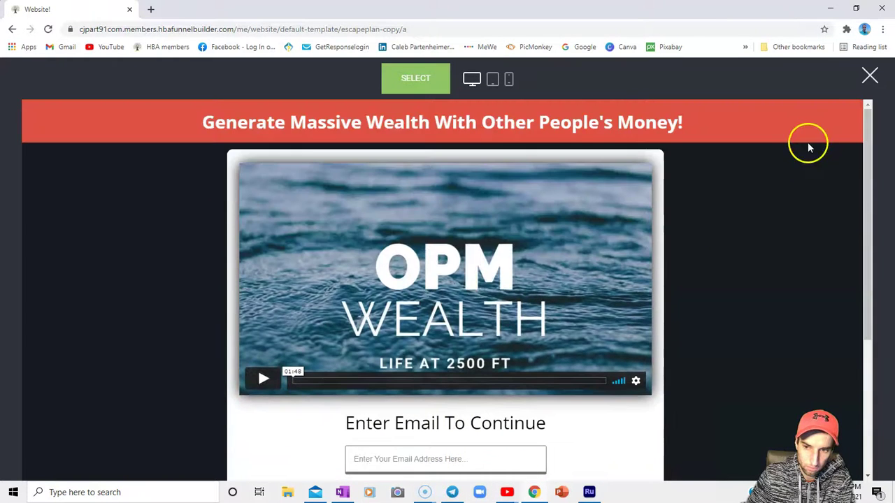
{"action": "left_click", "coordinate": [864, 73]}
{"action": "scroll", "coordinate": [94, 380], "scroll_direction": "down", "scroll_amount": 3}
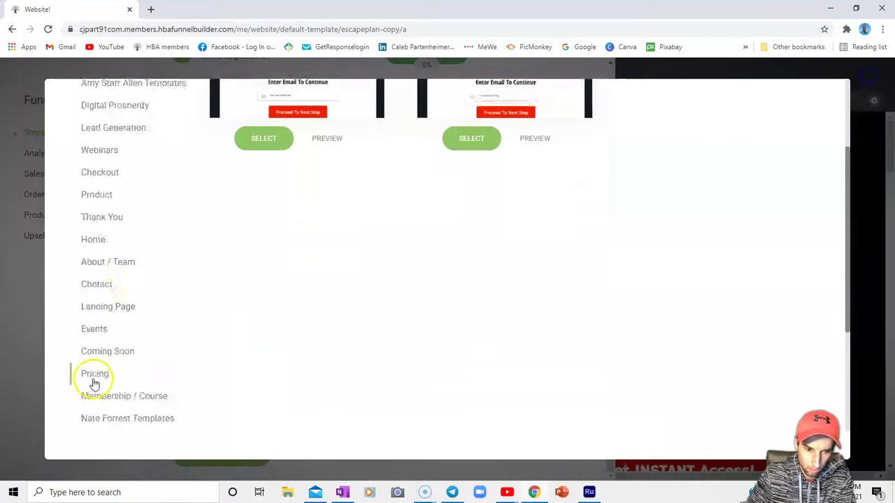
{"action": "scroll", "coordinate": [107, 380], "scroll_direction": "down", "scroll_amount": 2}
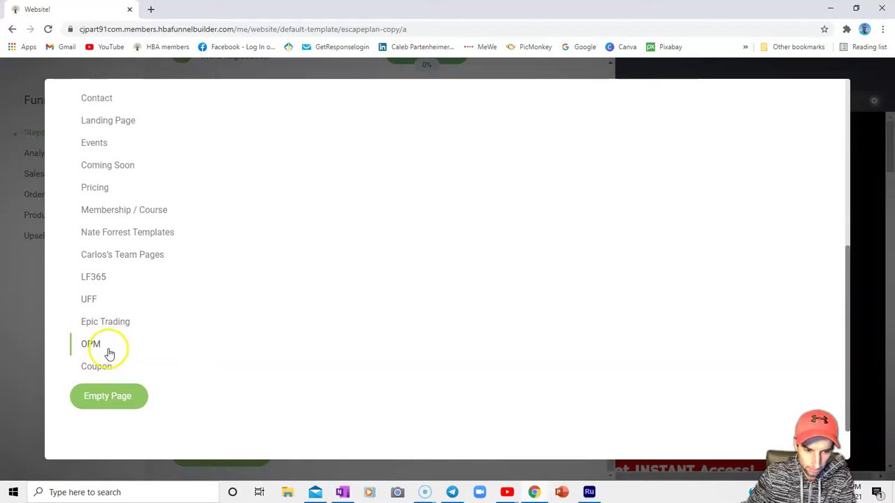
Step: Show the Coupon category's templates and scroll through them
{"action": "left_click", "coordinate": [103, 368]}
{"action": "scroll", "coordinate": [366, 279], "scroll_direction": "up", "scroll_amount": 5}
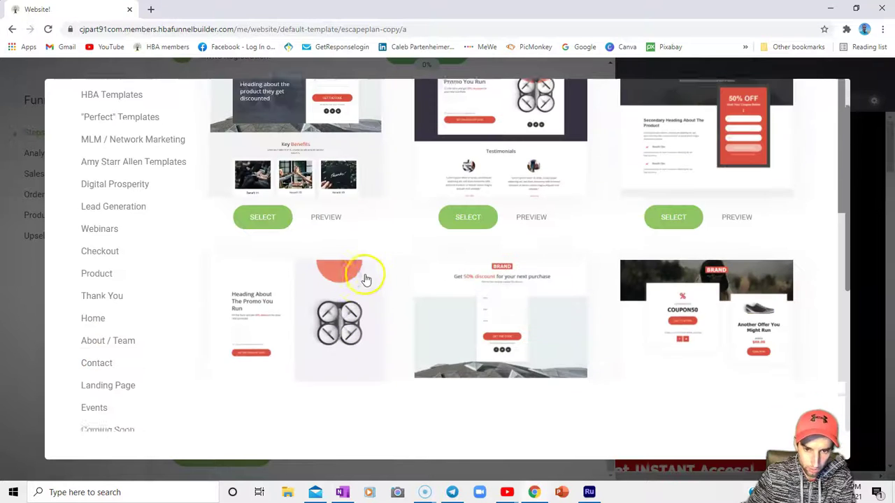
{"action": "scroll", "coordinate": [449, 264], "scroll_direction": "up", "scroll_amount": 1}
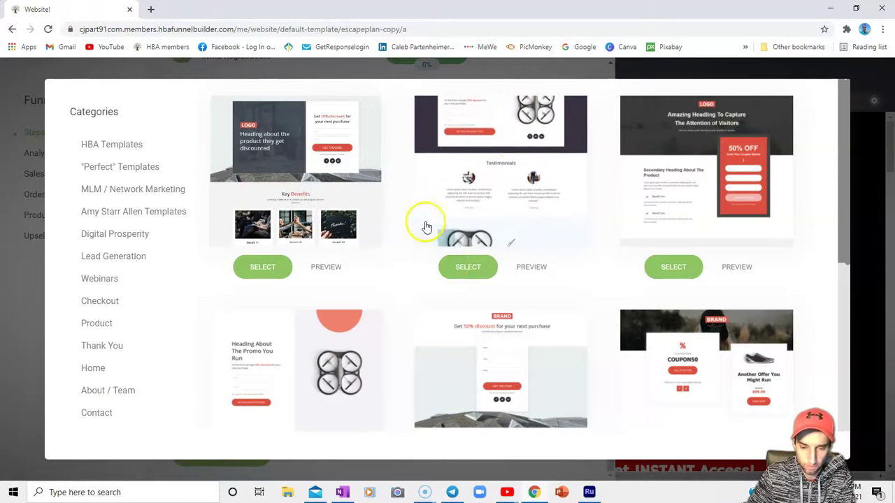
{"action": "scroll", "coordinate": [425, 226], "scroll_direction": "down", "scroll_amount": 4}
{"action": "scroll", "coordinate": [434, 232], "scroll_direction": "up", "scroll_amount": 4}
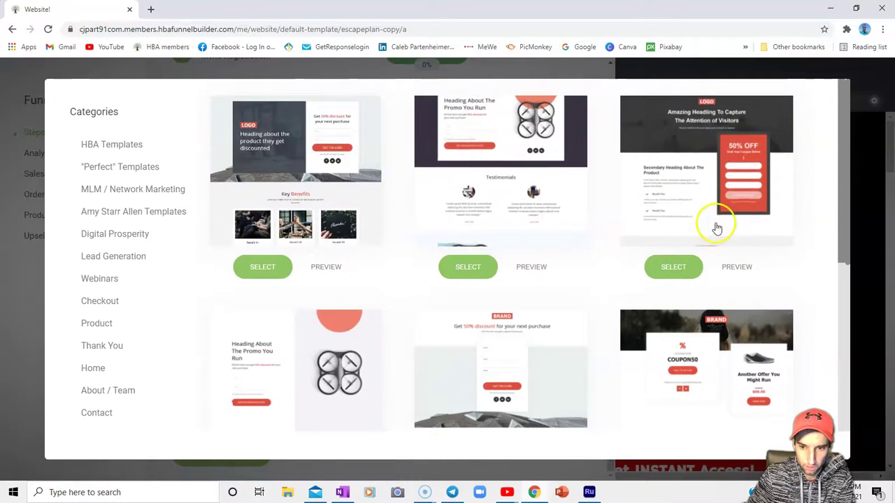
Step: Preview the '50% OFF' coupon-capture template full-page to the bottom, then close it
{"action": "left_click", "coordinate": [742, 273]}
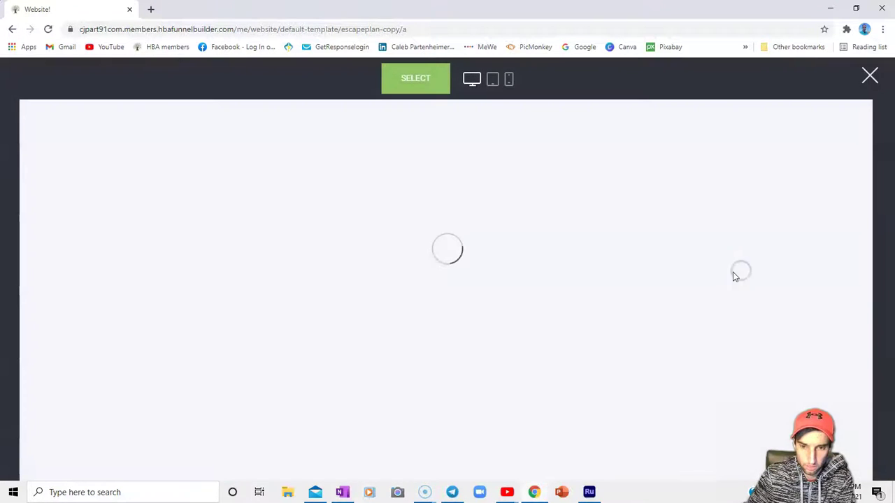
{"action": "scroll", "coordinate": [461, 252], "scroll_direction": "down", "scroll_amount": 3}
{"action": "scroll", "coordinate": [452, 250], "scroll_direction": "up", "scroll_amount": 3}
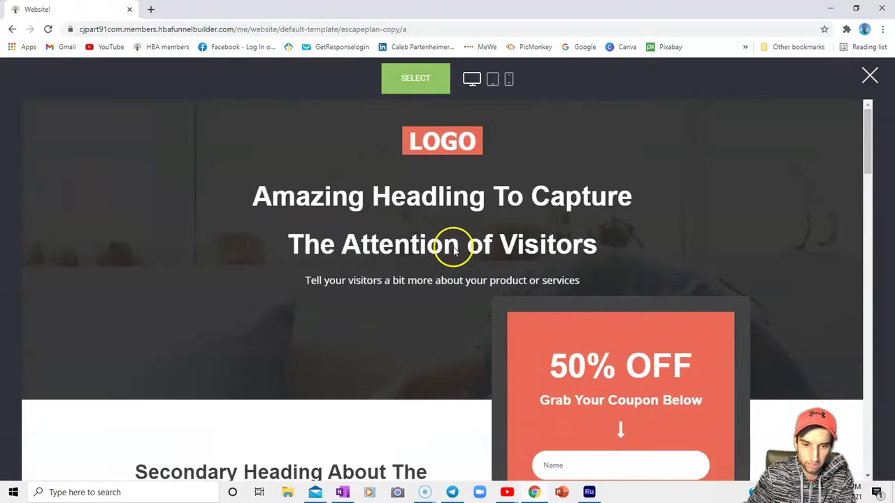
{"action": "scroll", "coordinate": [454, 248], "scroll_direction": "down", "scroll_amount": 6}
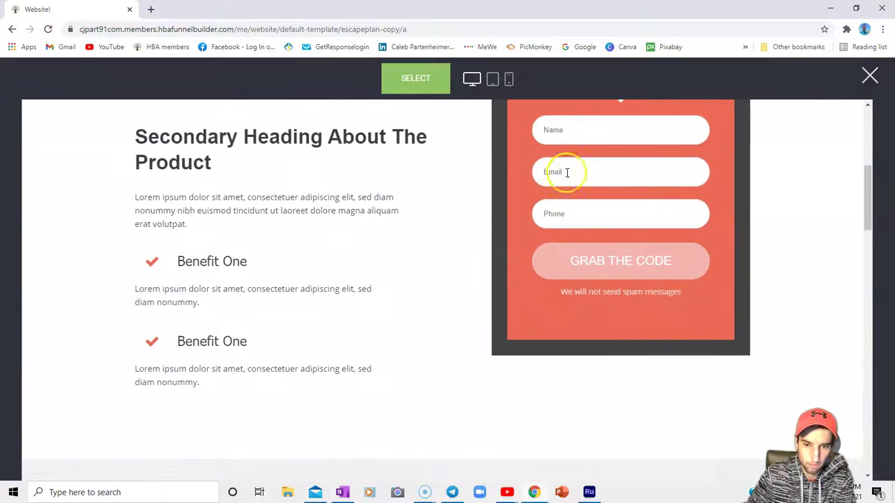
{"action": "scroll", "coordinate": [293, 288], "scroll_direction": "down", "scroll_amount": 3}
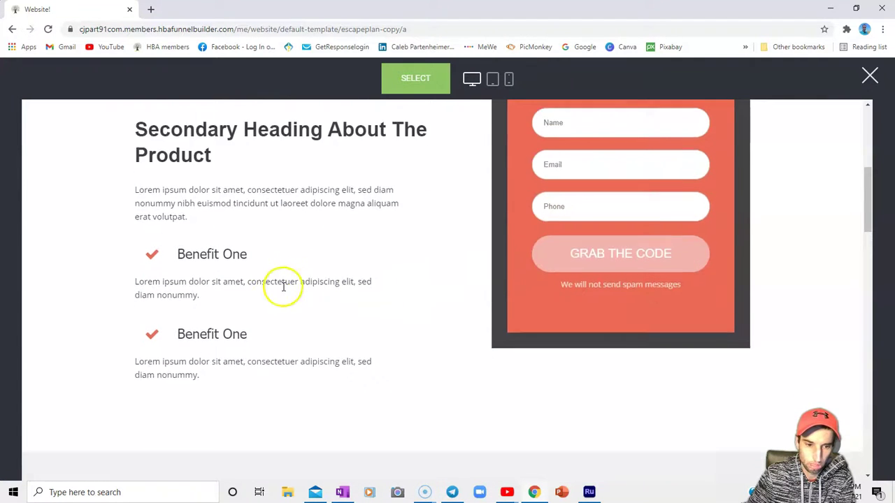
{"action": "scroll", "coordinate": [311, 292], "scroll_direction": "down", "scroll_amount": 4}
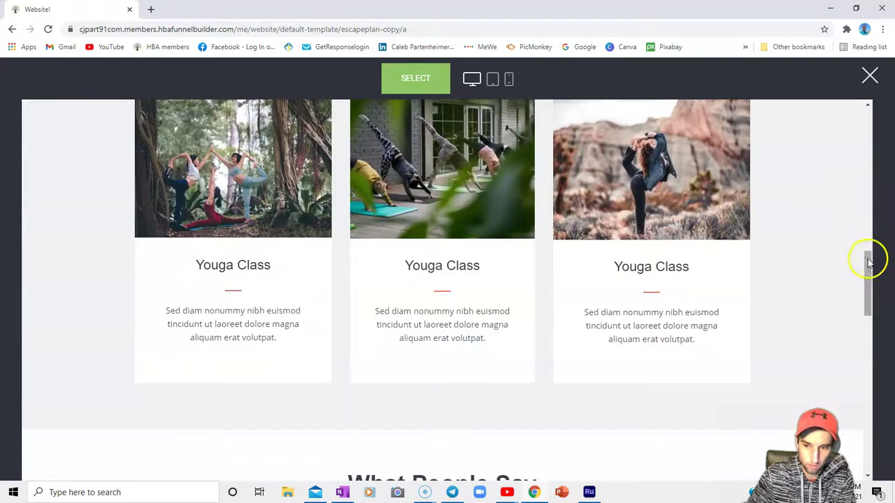
{"action": "left_click_drag", "start_coordinate": [867, 259], "coordinate": [891, 402]}
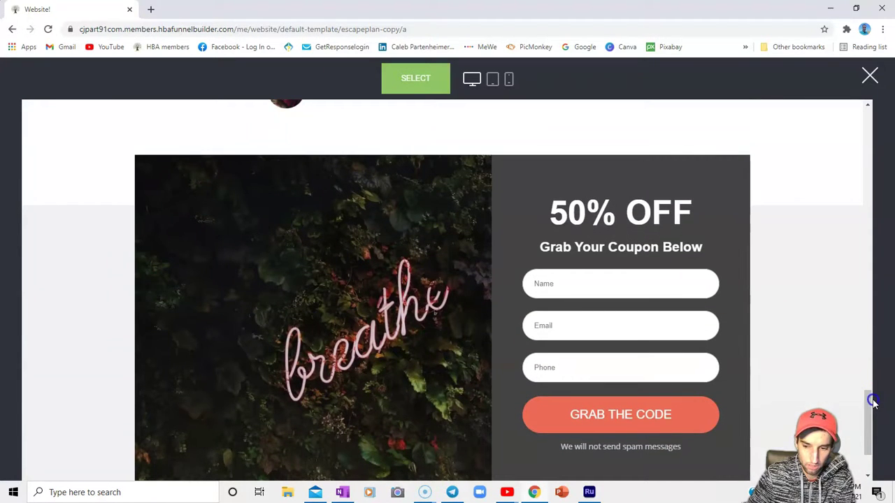
{"action": "left_click_drag", "start_coordinate": [870, 404], "coordinate": [863, 76]}
{"action": "left_click", "coordinate": [867, 75]}
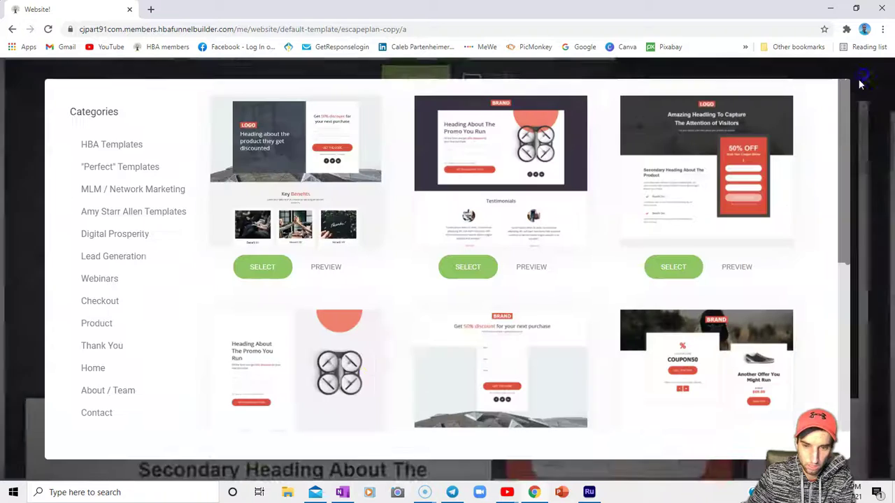
{"action": "scroll", "coordinate": [213, 384], "scroll_direction": "down", "scroll_amount": 5}
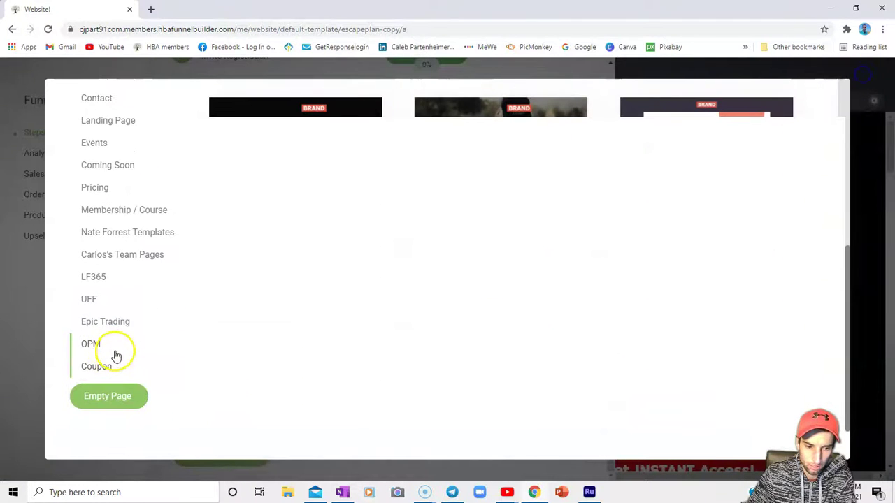
Step: Add an empty page named 'test1' with the Blank page template as Step 22
{"action": "left_click", "coordinate": [112, 399]}
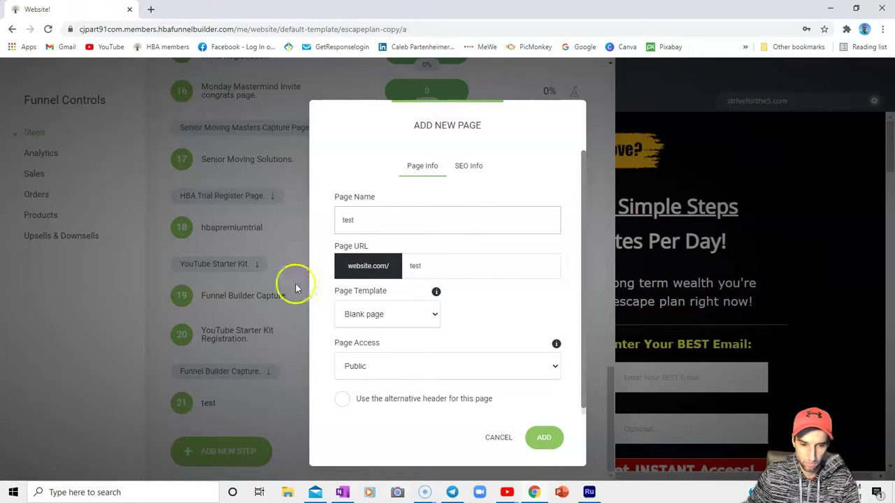
{"action": "type", "text": "1"}
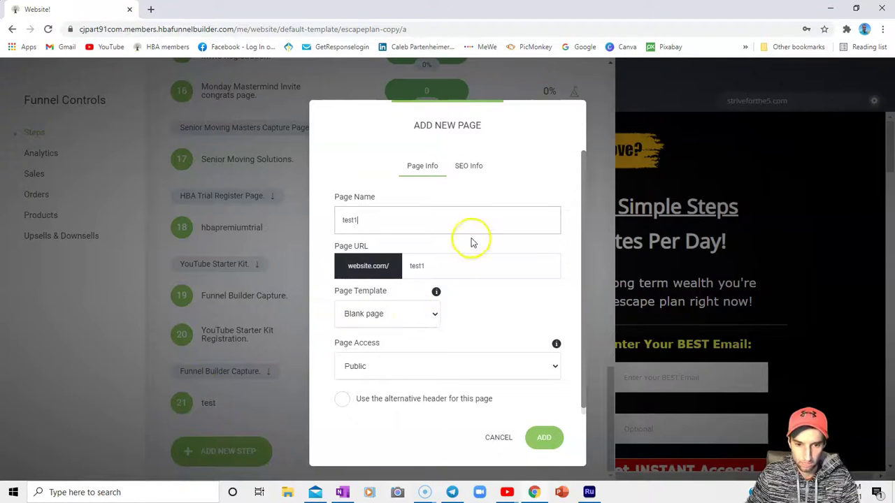
{"action": "left_click", "coordinate": [544, 437]}
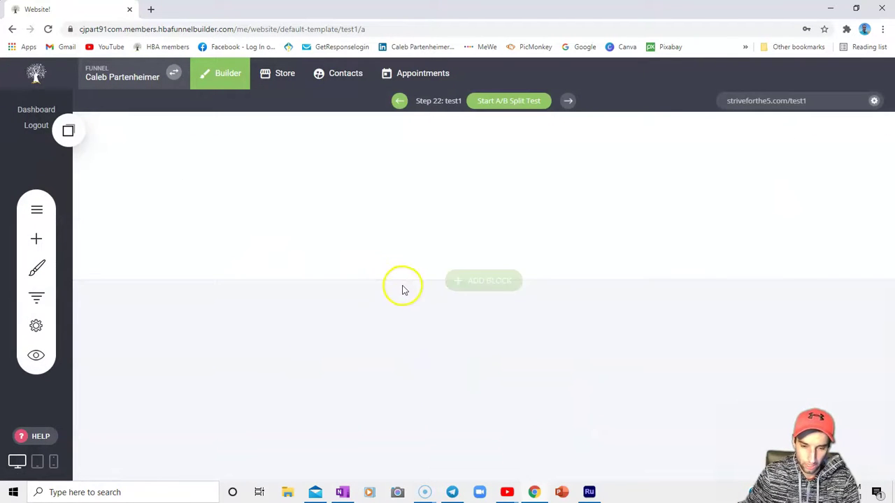
{"action": "left_click", "coordinate": [35, 239]}
{"action": "scroll", "coordinate": [80, 238], "scroll_direction": "down", "scroll_amount": 3}
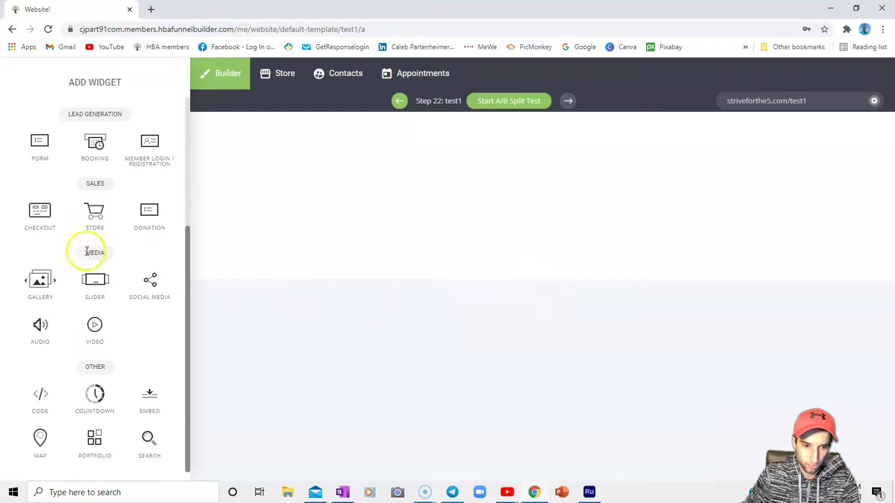
{"action": "scroll", "coordinate": [83, 262], "scroll_direction": "up", "scroll_amount": 3}
{"action": "left_click", "coordinate": [84, 268]}
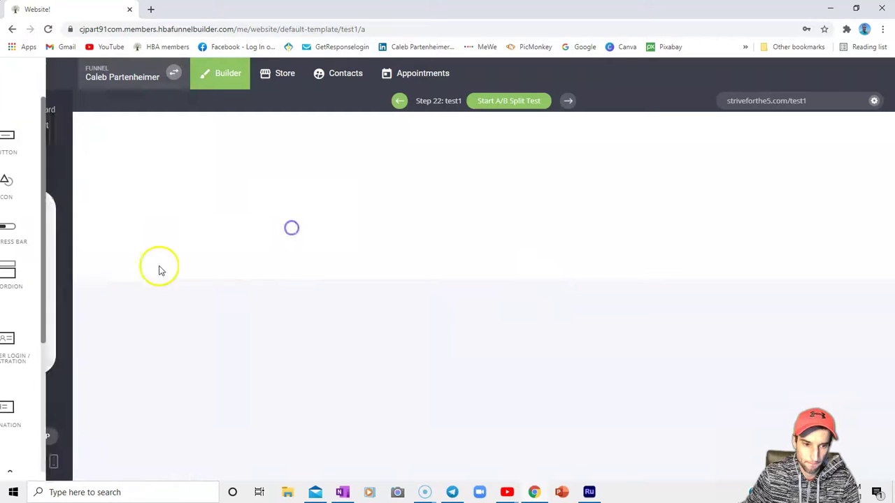